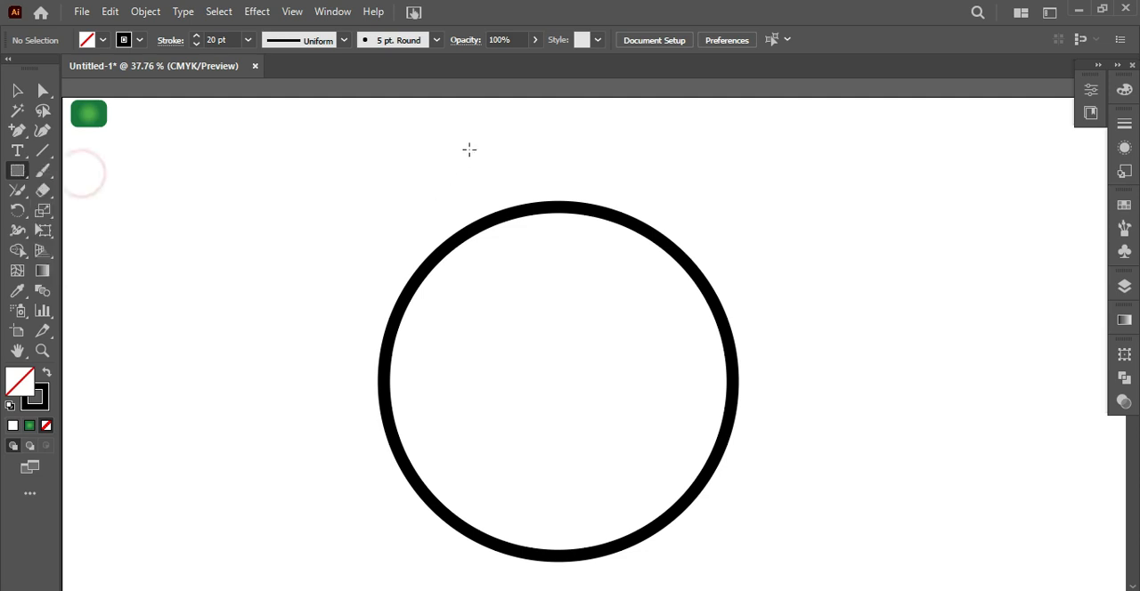
Center the rectangle and the circle horizontally on each other, and nudge the rectangle down slightly
key("v")
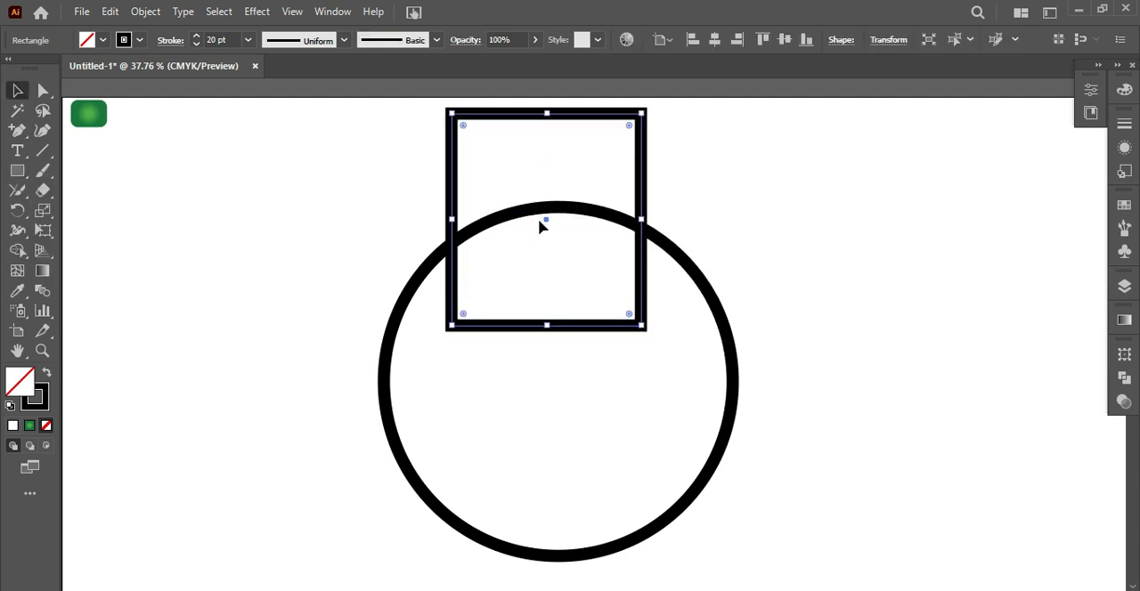
left_click_drag(404, 153, 550, 288)
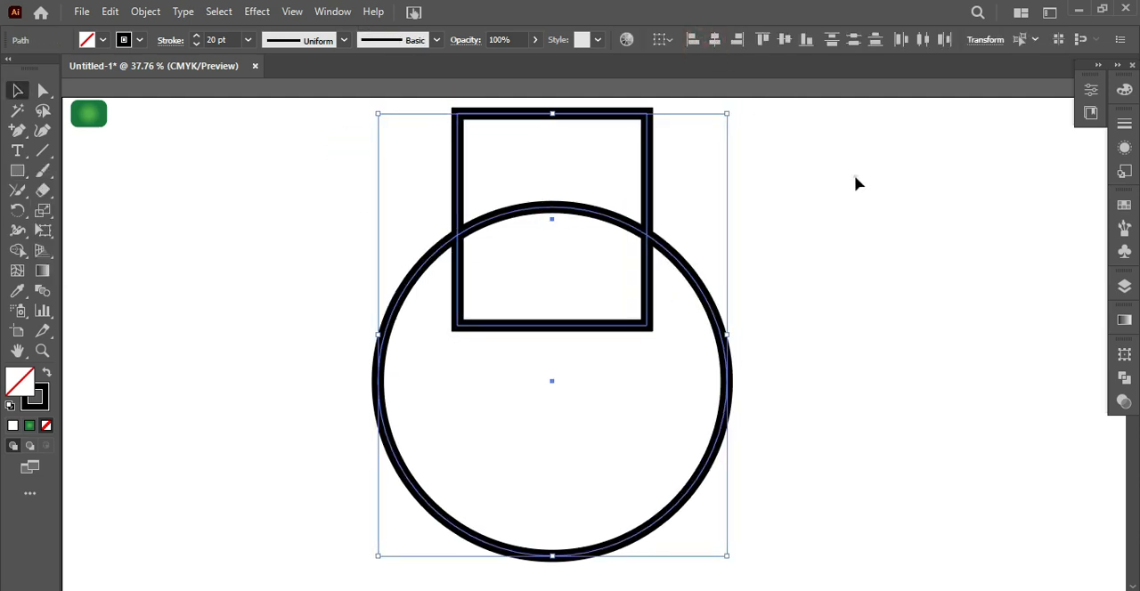
left_click(552, 327)
key("Down")
key("Down")
key("Down")
key("Down")
key("Down")
key("Down")
key("Down")
key("Down")
Merge the overlapping rectangle and circle into one flask outline with the Shape Builder tool
left_click_drag(280, 148, 704, 413)
left_click(17, 251)
mouse_move(604, 430)
left_mouse_down()
mouse_move(557, 203)
mouse_move(561, 170)
left_mouse_up()
Delete the top edge of the flask neck so that the outline is open
left_click(23, 91)
left_click(258, 169)
left_click(41, 91)
left_click(545, 130)
key("Delete")
Draw short horizontal lip lines outward from both neck ends and join them to the flask outline
key("v")
left_click(43, 150)
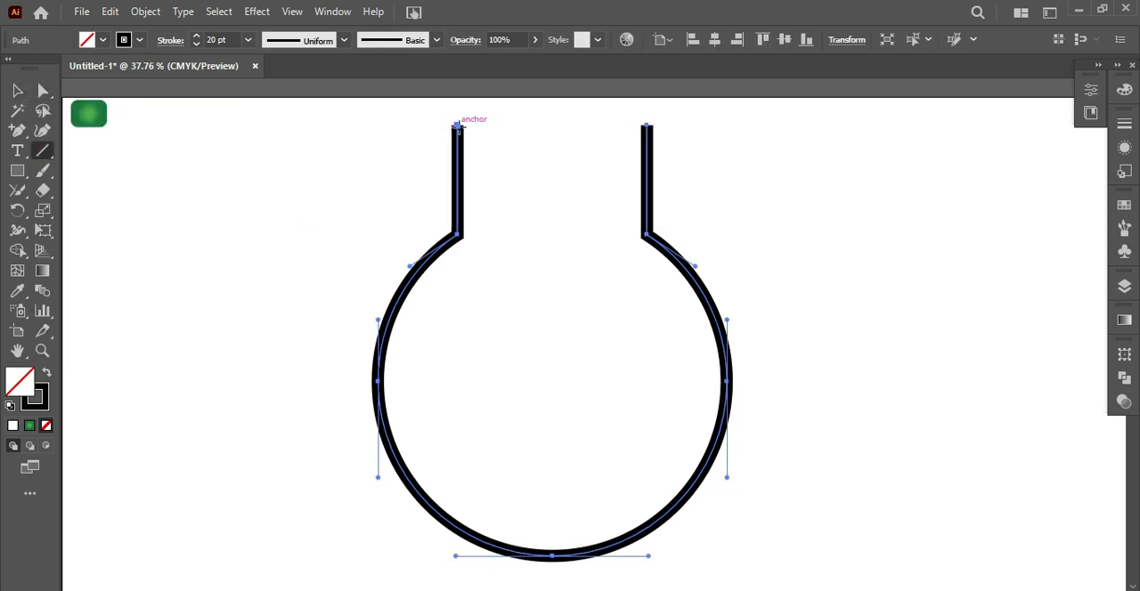
mouse_move(460, 126)
left_mouse_down()
mouse_move(391, 126)
mouse_move(580, 119)
mouse_move(661, 132)
mouse_move(442, 123)
mouse_move(435, 145)
mouse_move(478, 120)
left_mouse_up()
key("v")
key("ctrl+a")
left_click(24, 191)
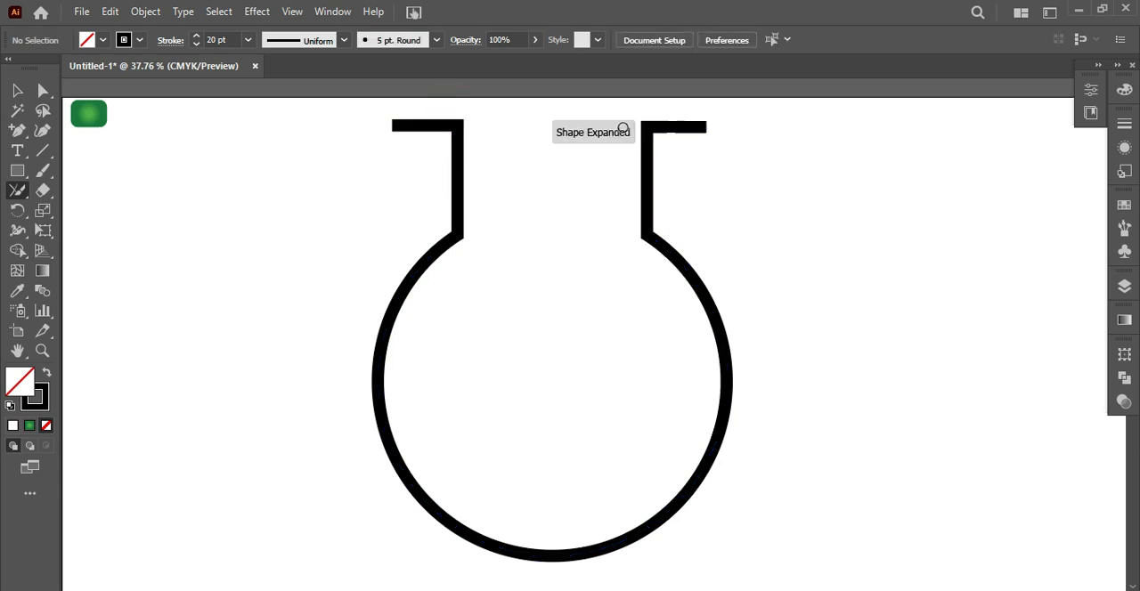
mouse_move(629, 112)
left_mouse_down()
mouse_move(669, 144)
mouse_move(622, 146)
mouse_move(638, 109)
left_mouse_up()
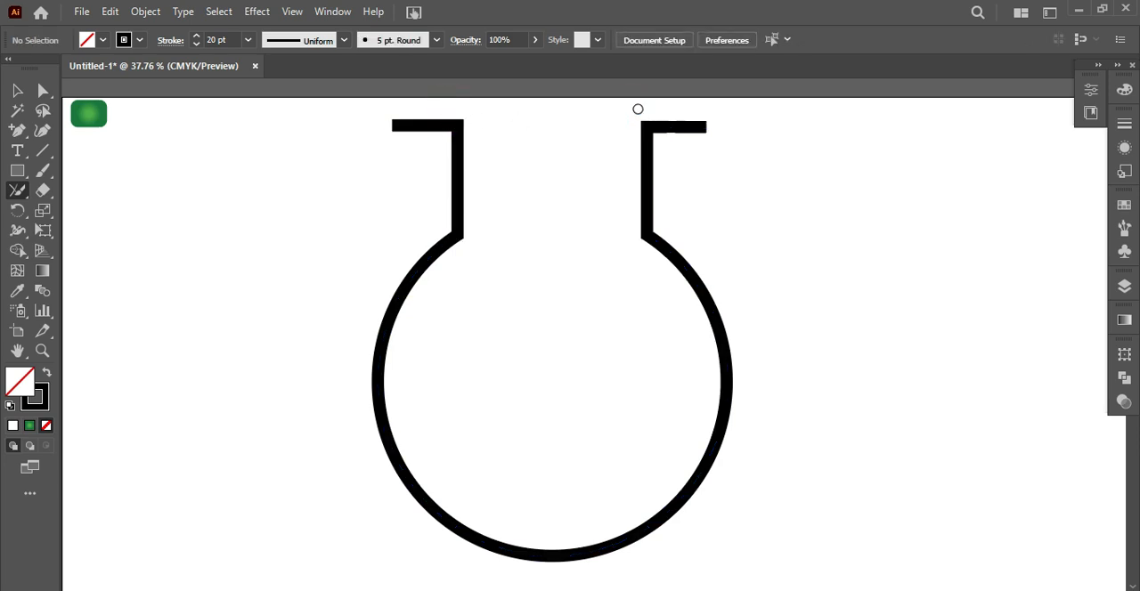
Move the flask outline slightly down and to the left on the artboard, and deselect it
left_click(459, 180)
left_click(763, 205)
left_click_drag(683, 129, 686, 127)
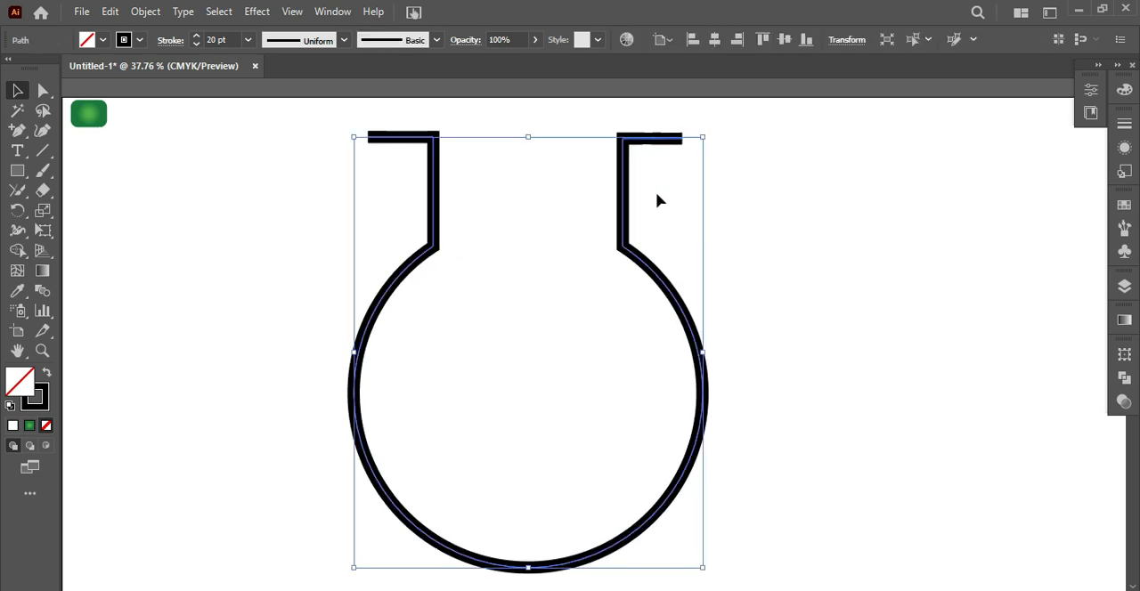
left_click(759, 313)
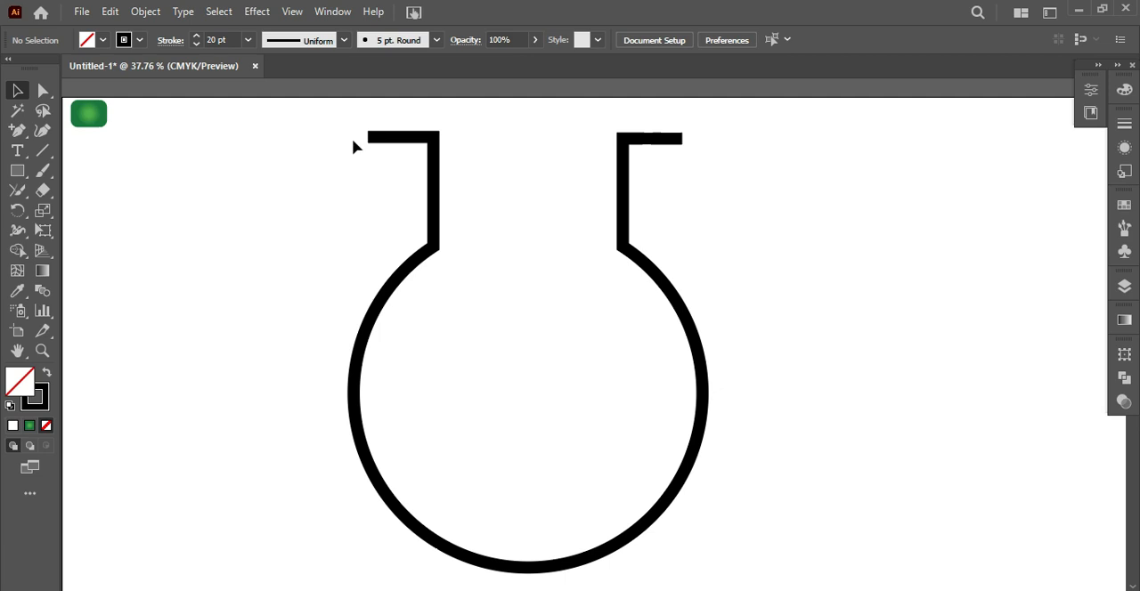
left_click(437, 233)
left_click(227, 251)
Draw a straight horizontal line across the round body between its two side anchors with the Pen tool
key("p")
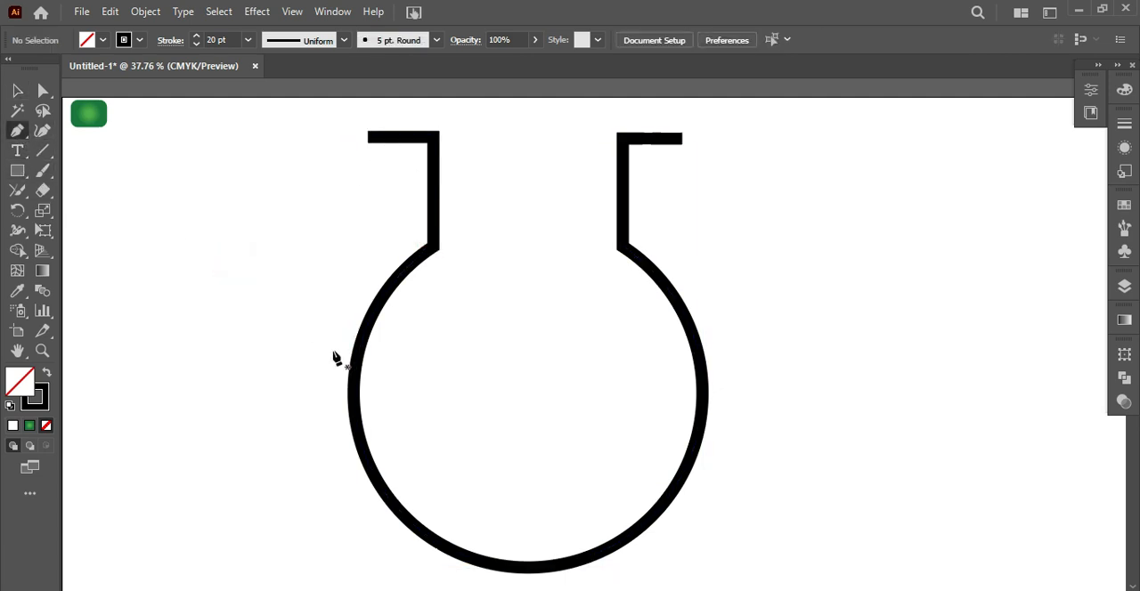
left_click(353, 391)
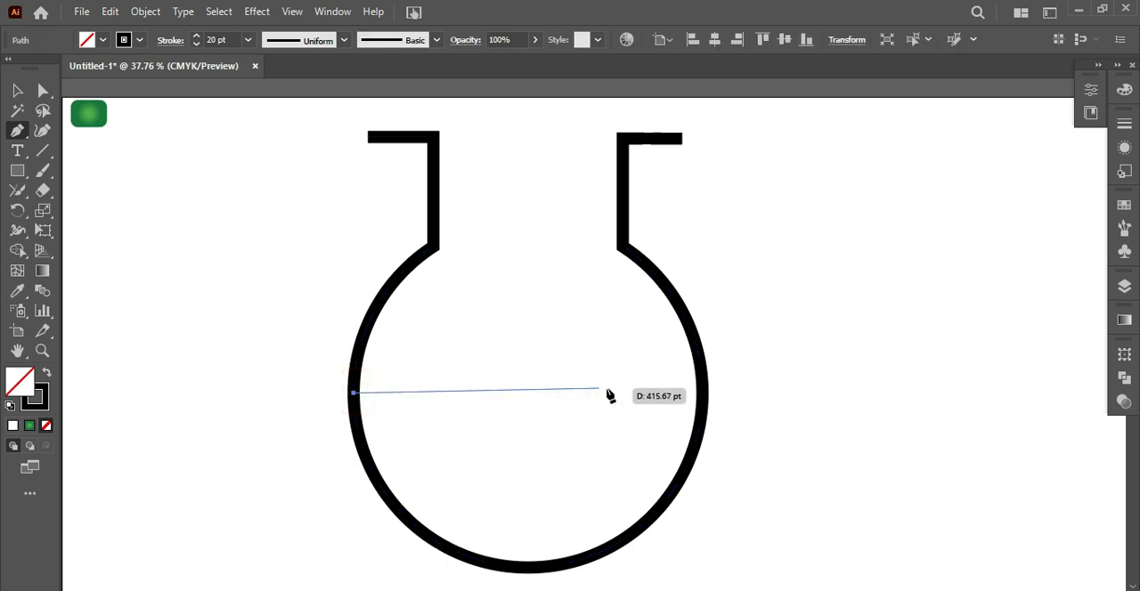
left_click(702, 392)
left_click(17, 130)
key("v")
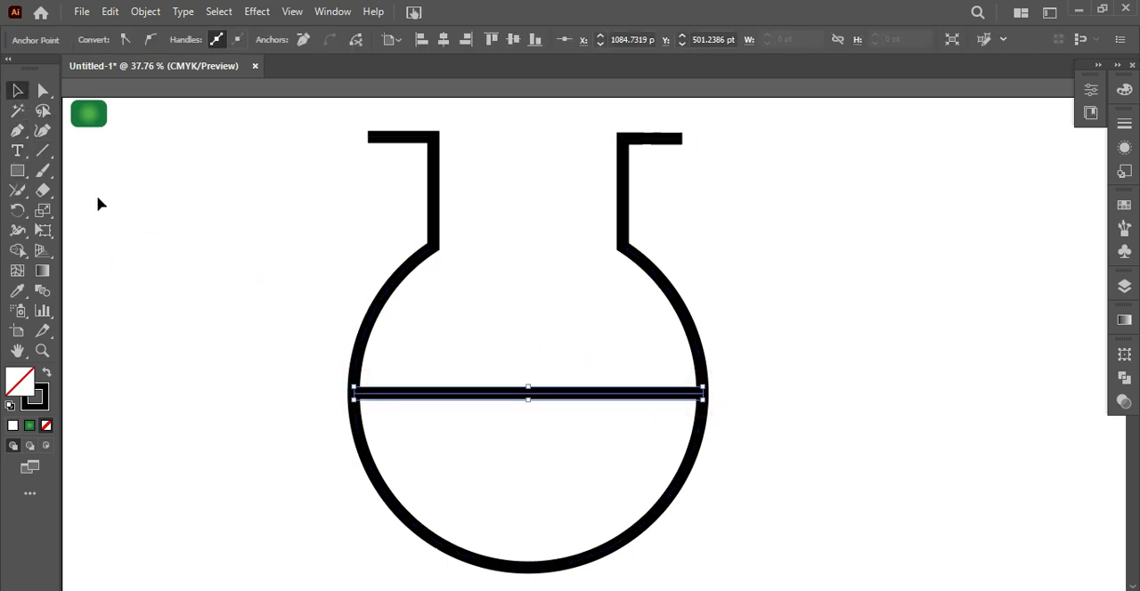
Add an anchor point at the middle of the horizontal line and convert it to a smooth point
left_click(20, 133)
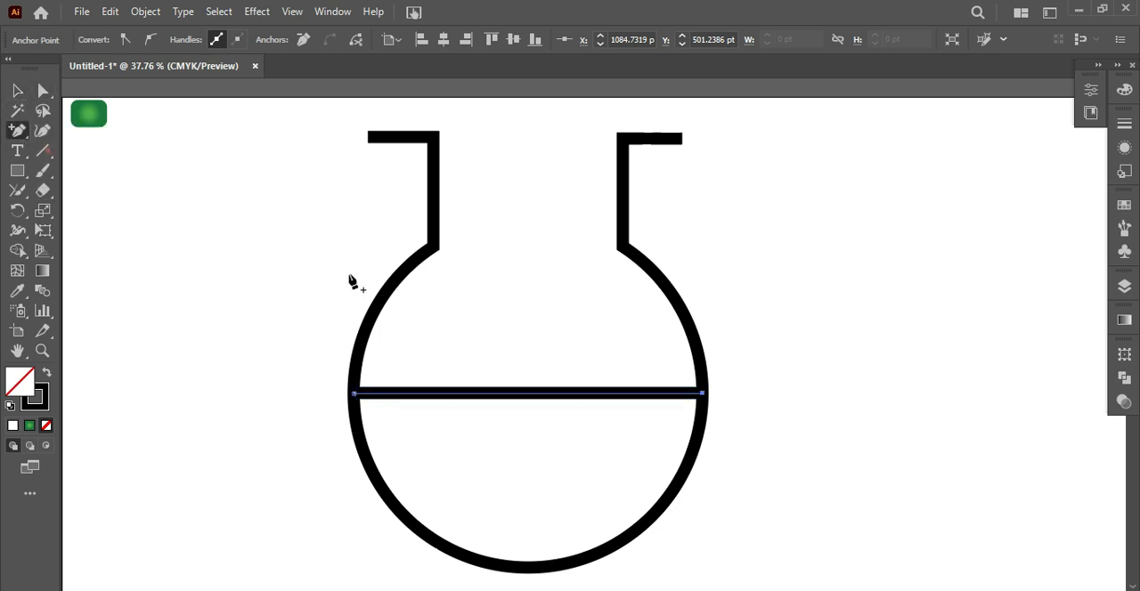
left_click(527, 393)
left_click(149, 39)
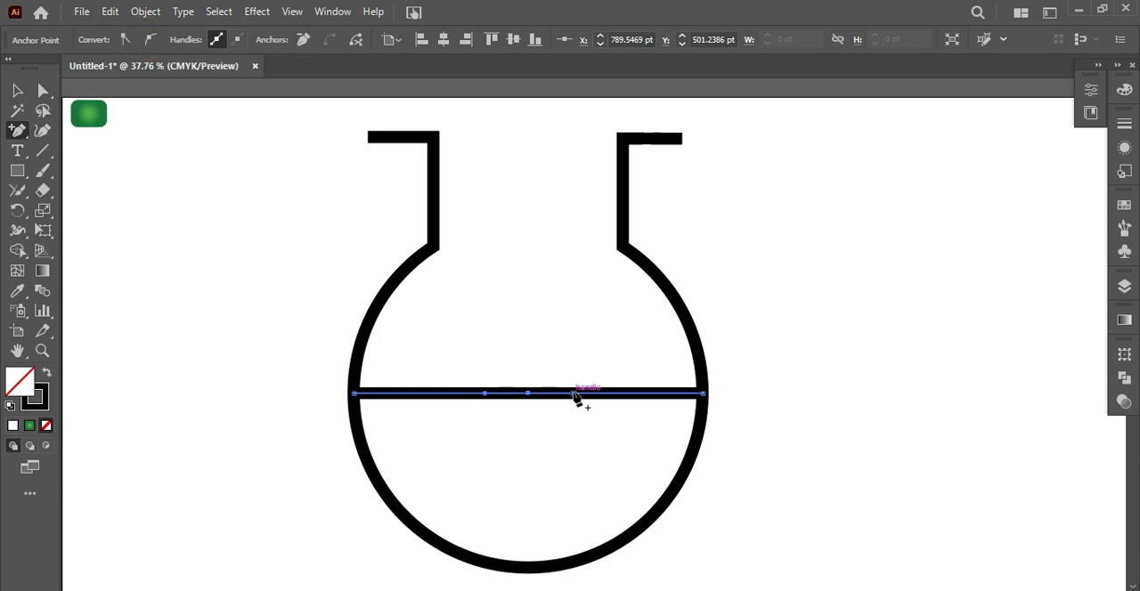
Pull the middle anchor's right handle down and left handle up to bend the line into a wave
left_click(44, 92)
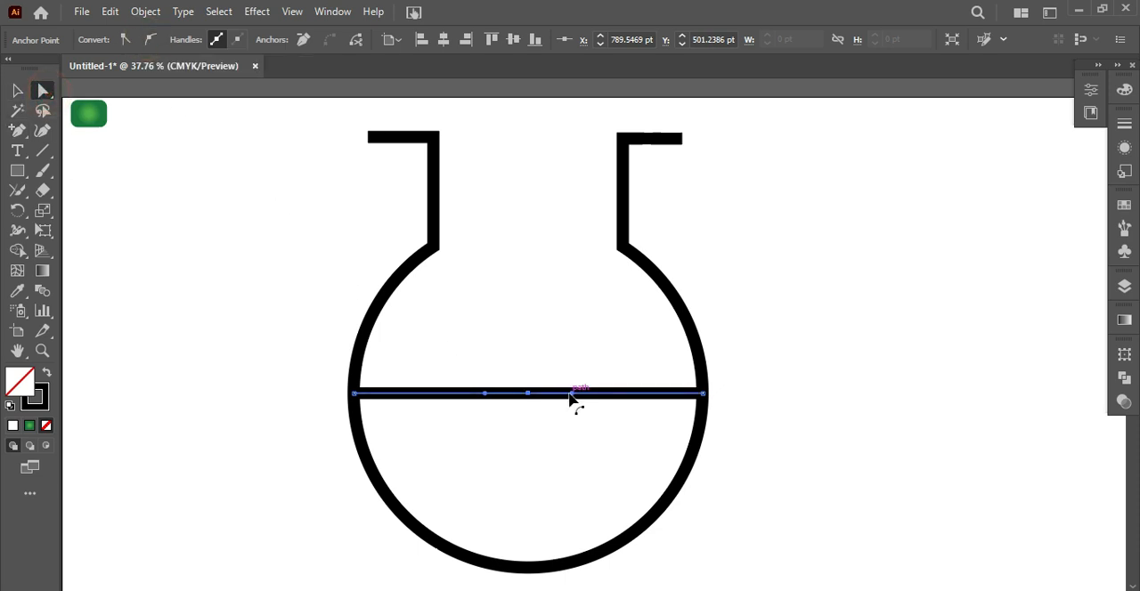
left_click_drag(573, 394, 624, 429)
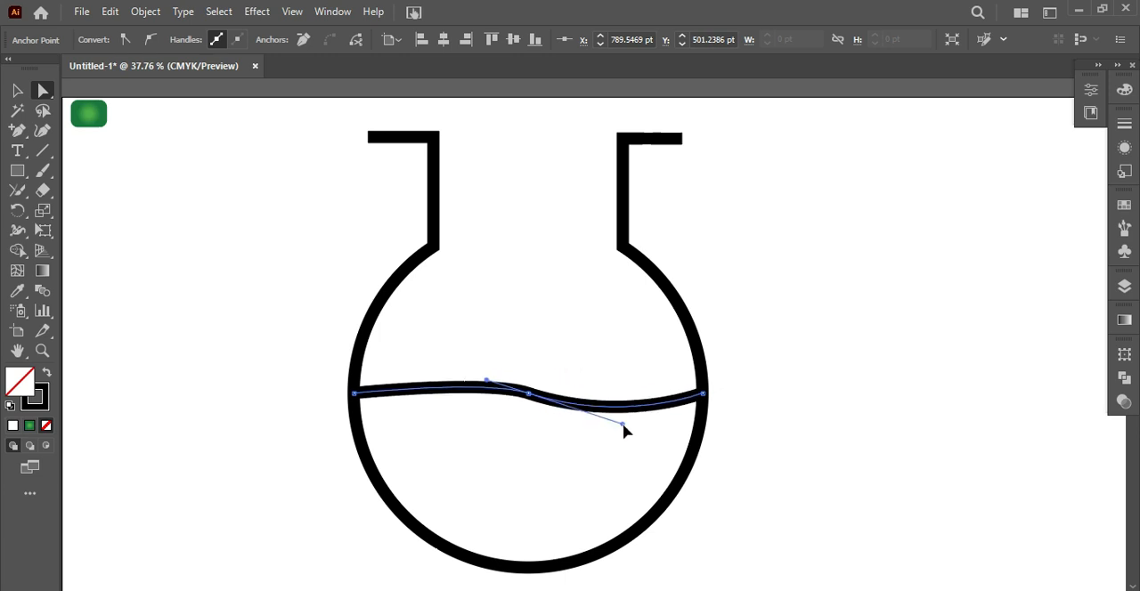
left_click_drag(487, 383, 435, 354)
left_click(18, 93)
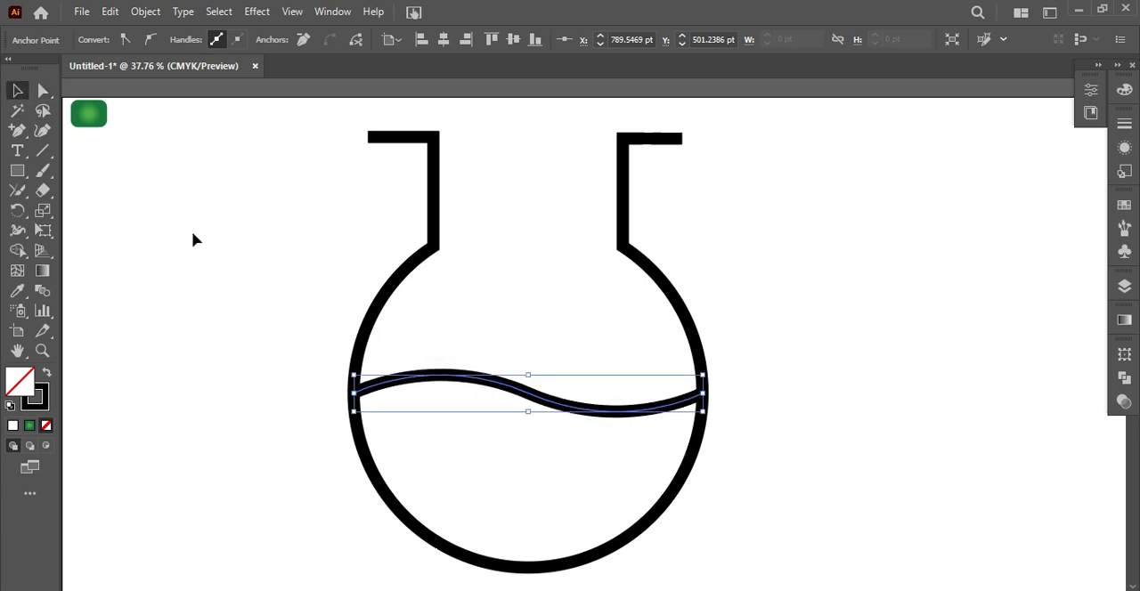
left_click(194, 234)
Offset the paths of the flask outline and wave line by 10 pt with miter joins and a limit of 4
left_click_drag(262, 125, 797, 559)
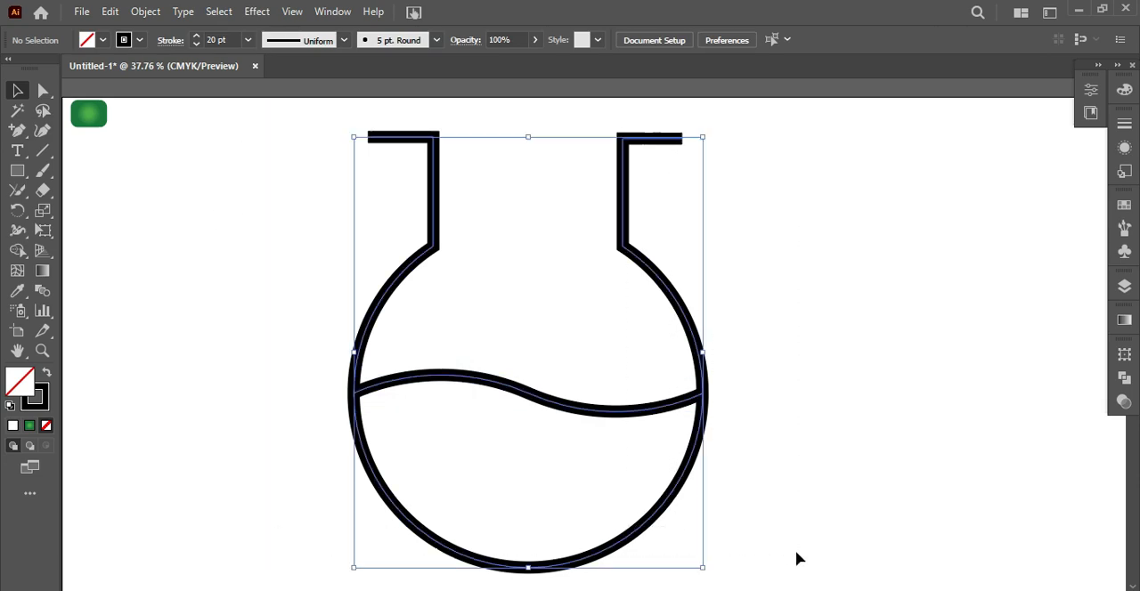
left_click(17, 250)
left_click(110, 12)
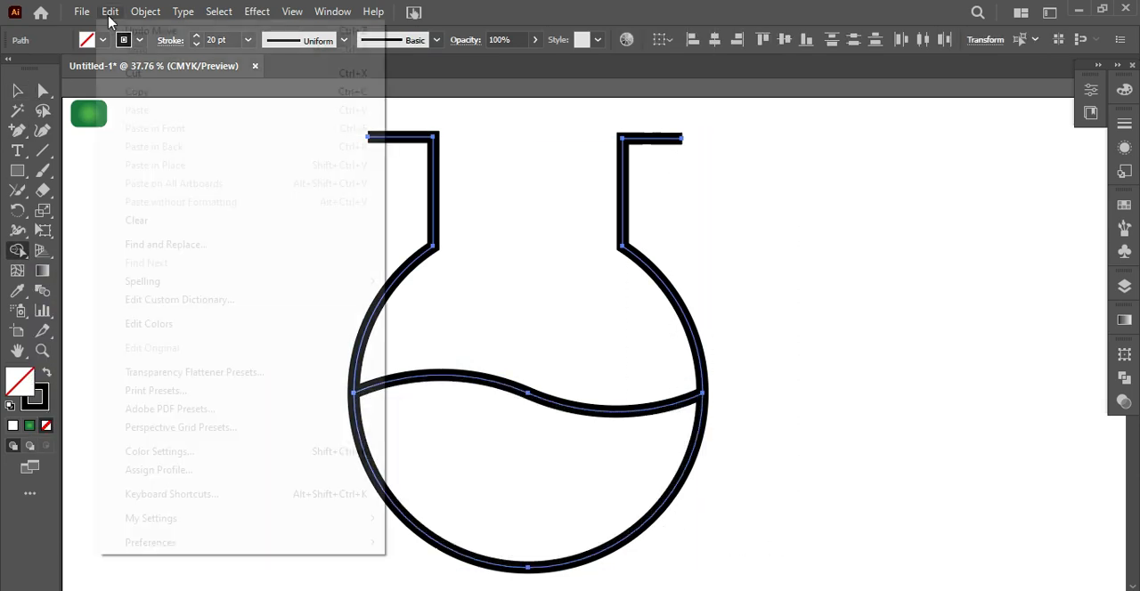
left_click(145, 12)
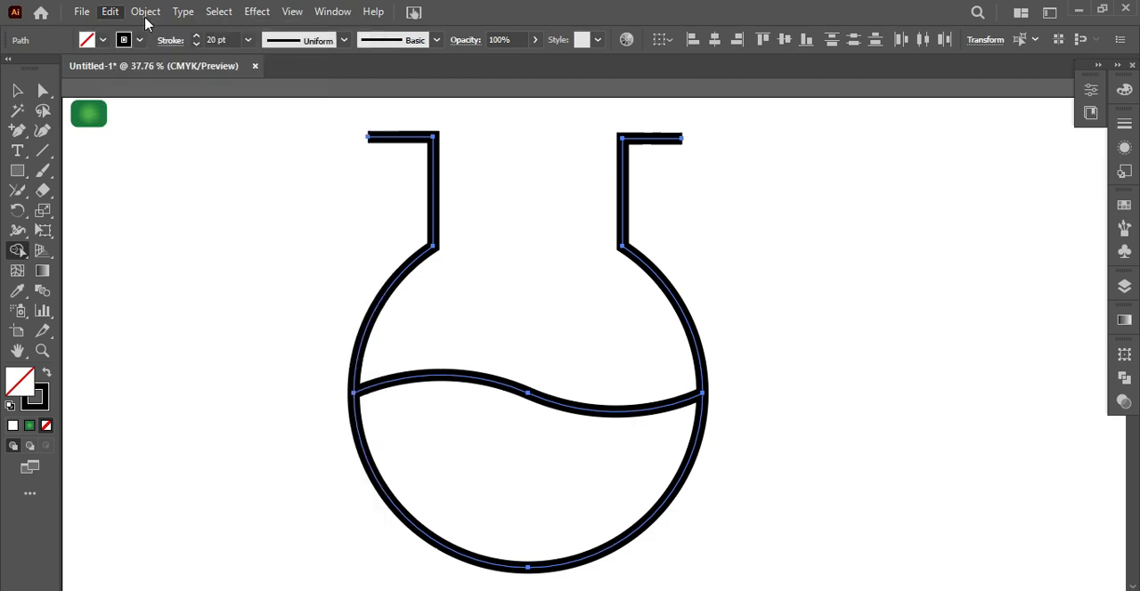
mouse_move(246, 425)
left_click(453, 483)
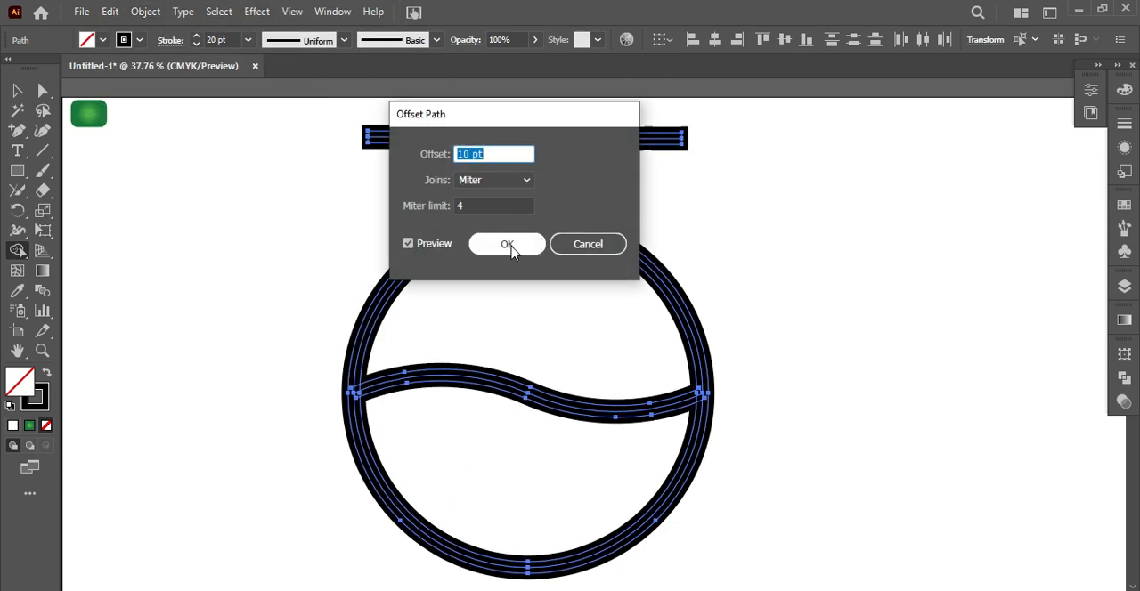
left_click(508, 246)
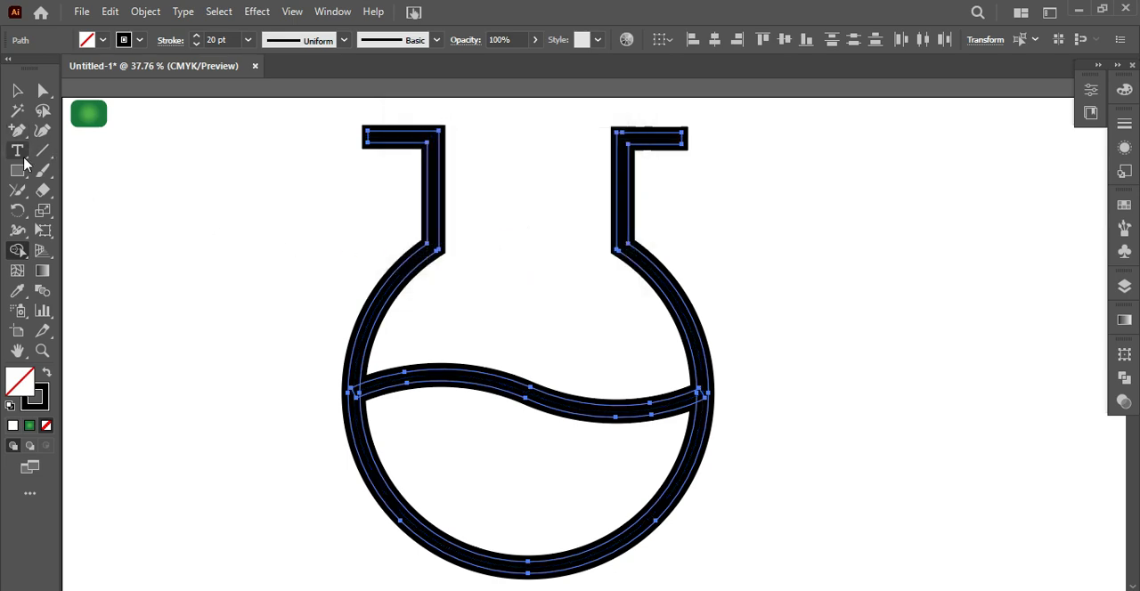
Merge the liquid area below the wave with the surrounding flask outline using the Shape Builder tool
left_click(14, 258)
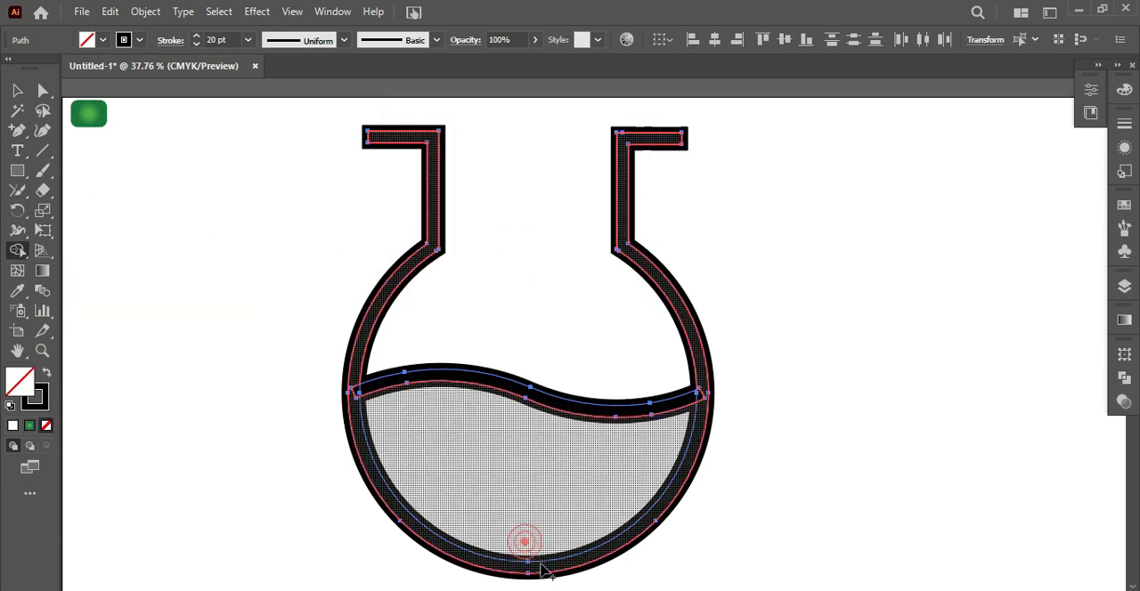
mouse_move(598, 501)
left_mouse_down()
mouse_move(626, 423)
mouse_move(651, 423)
left_mouse_up()
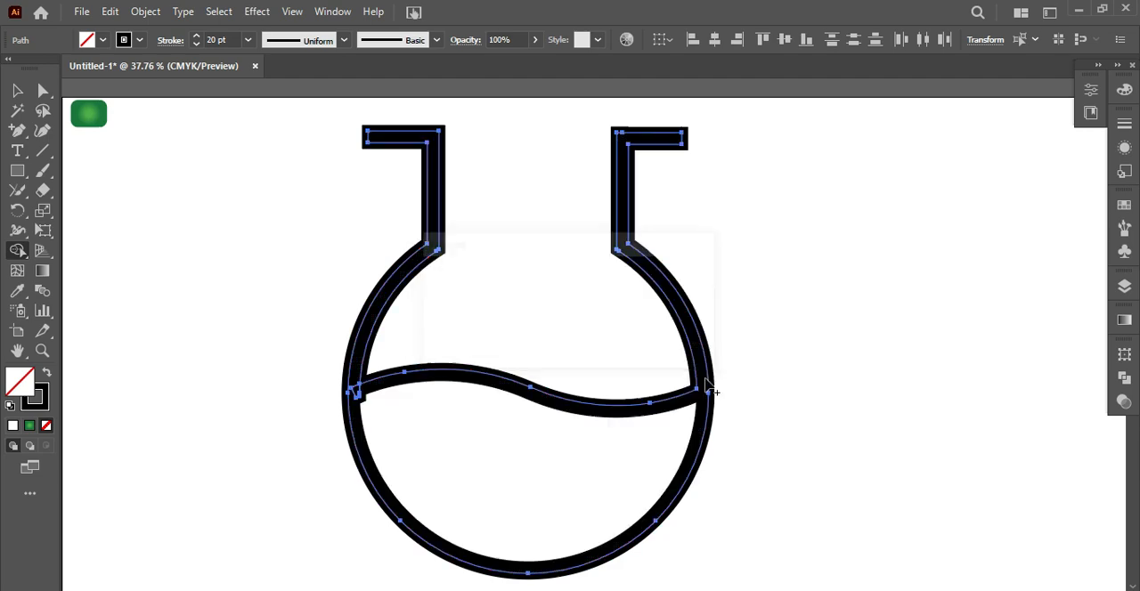
left_click_drag(437, 425, 361, 392)
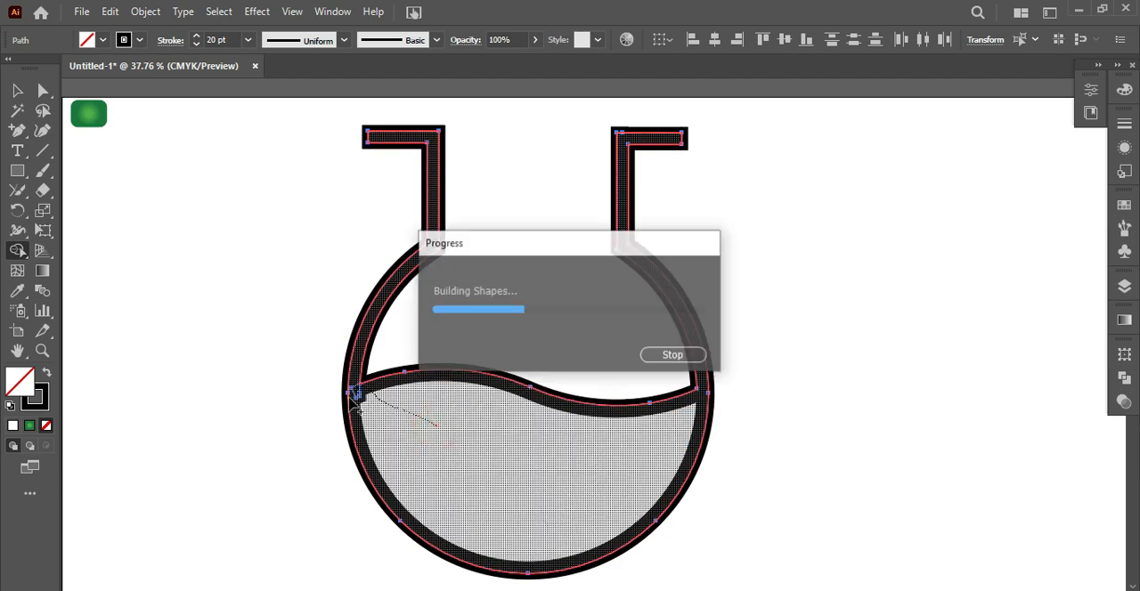
left_click_drag(425, 256, 440, 280)
Select all the flask paths and merge the remaining inner regions around the liquid with the Shape Builder tool
left_click(17, 90)
left_click(308, 282)
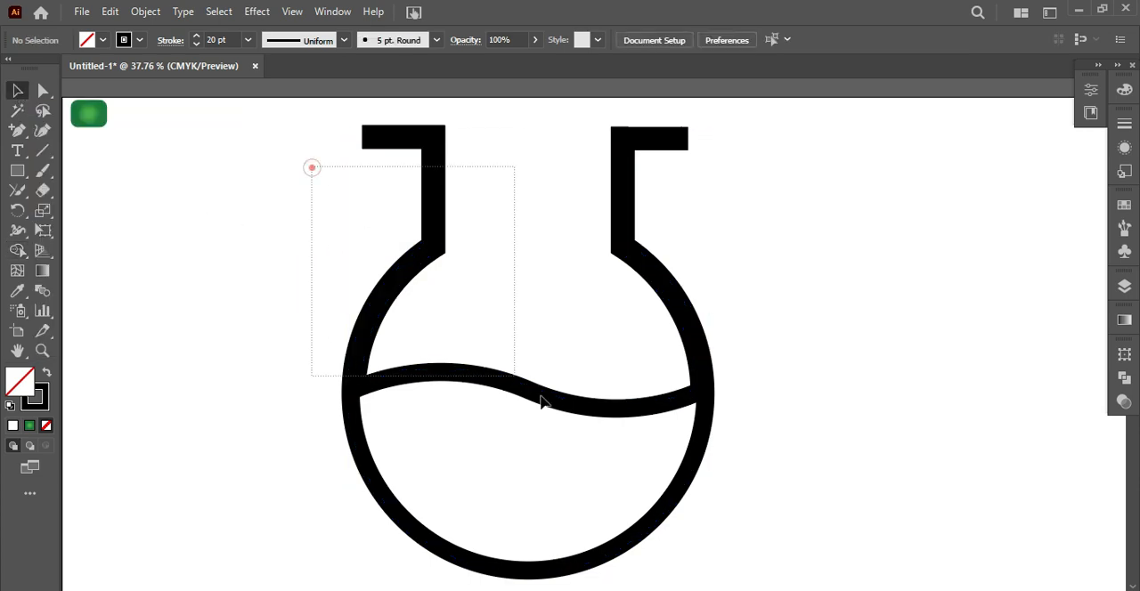
left_click_drag(481, 354, 482, 356)
left_click(17, 250)
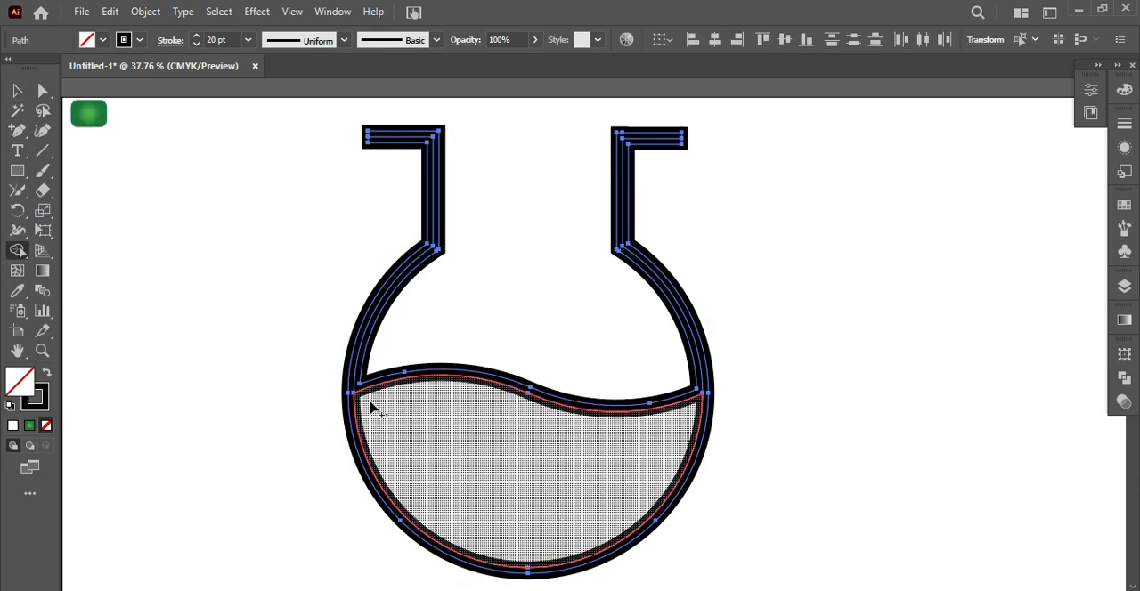
left_click_drag(680, 420, 715, 395)
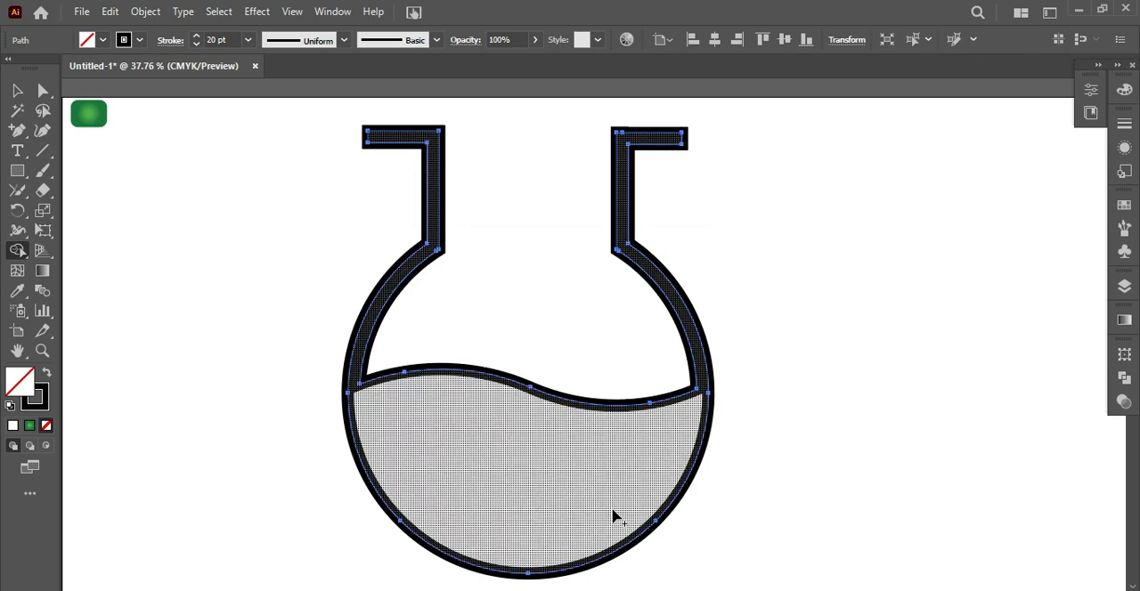
left_click_drag(568, 376, 568, 418)
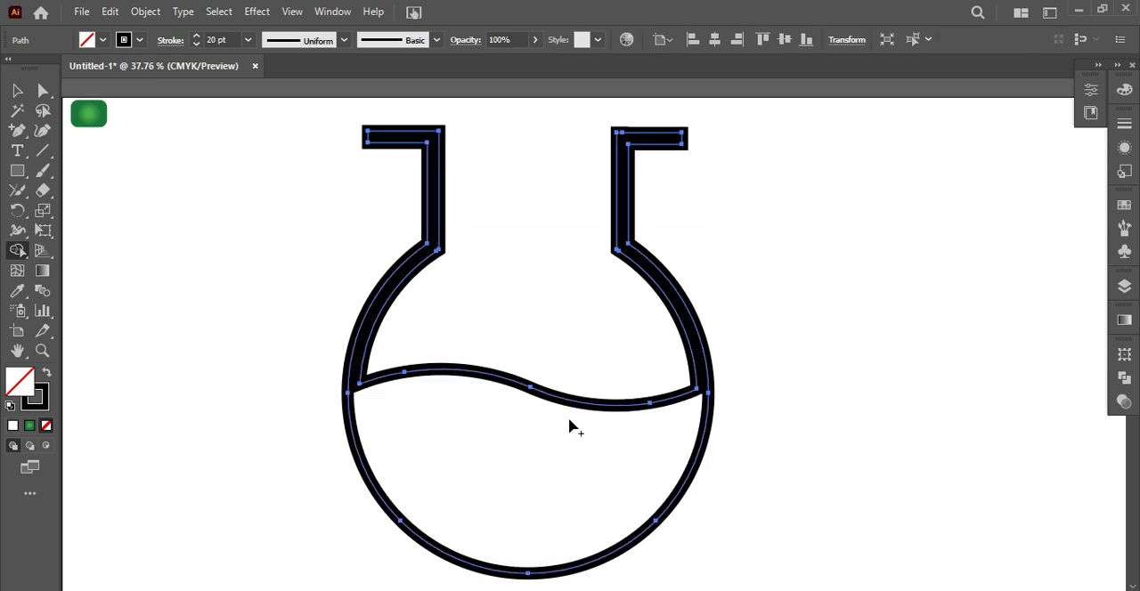
Apply the green radial gradient fill, sampled from the small rounded swatch, to the merged flask shape
left_click(16, 90)
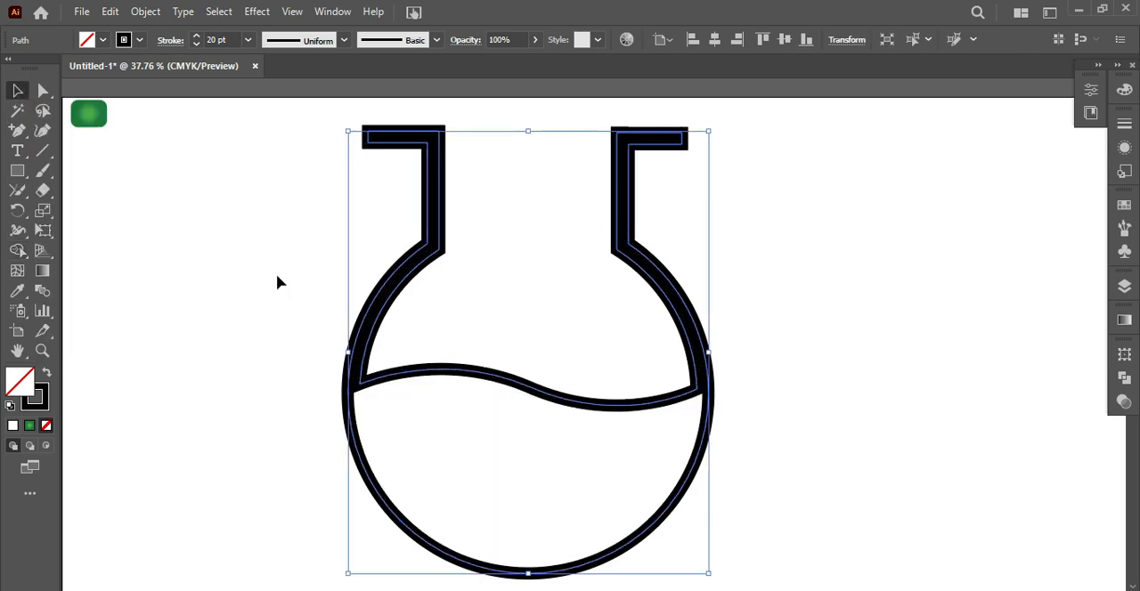
key("i")
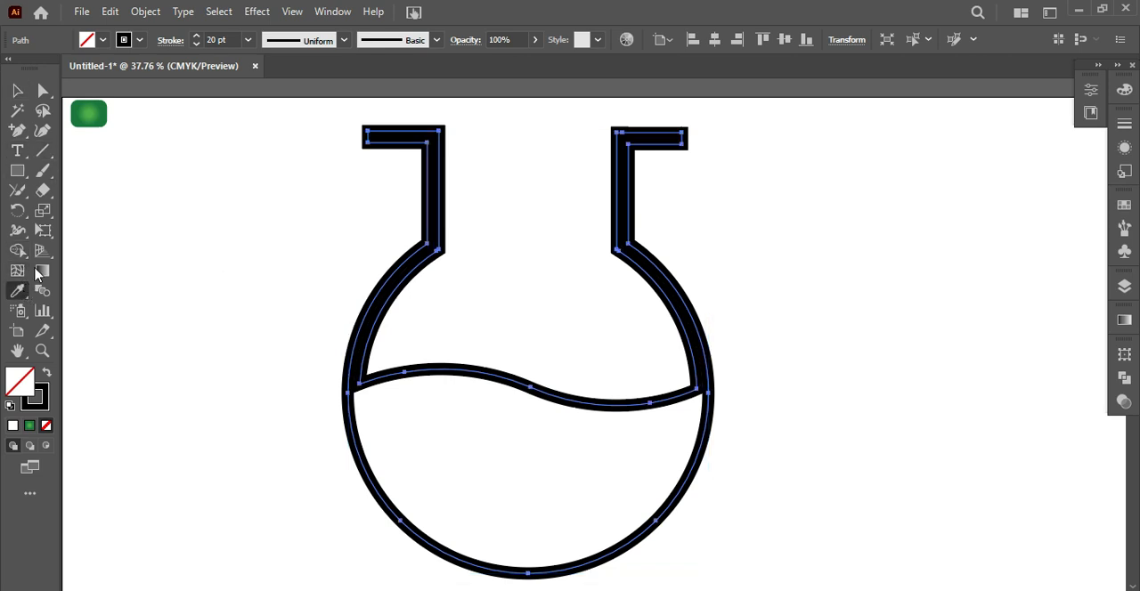
left_click(92, 116)
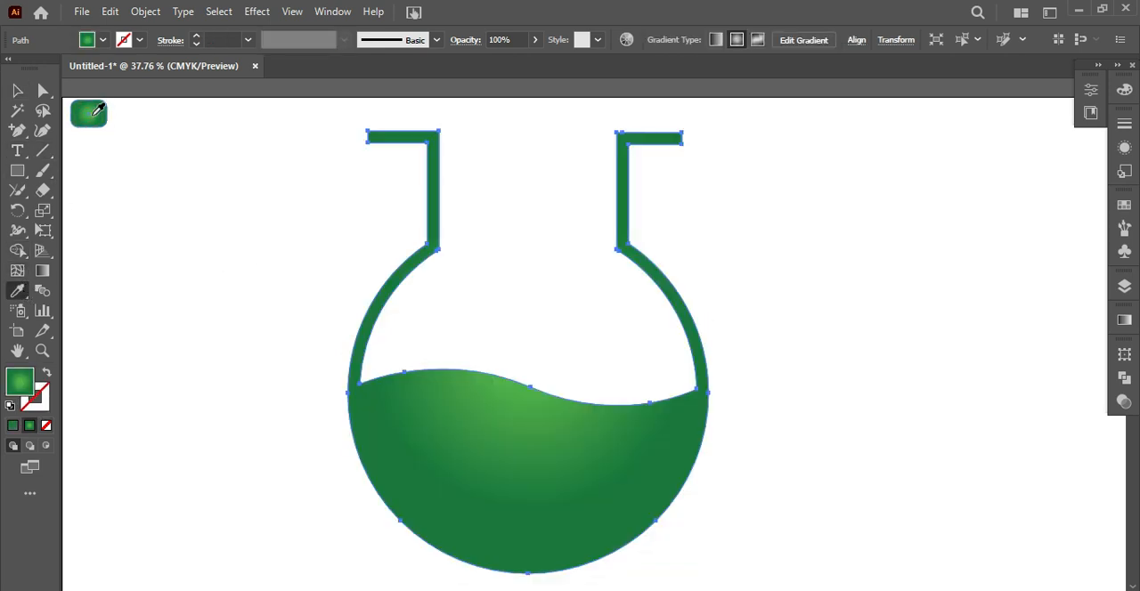
Select the whole green flask and move it slightly up and to the left
left_click(16, 91)
left_click(261, 157)
left_click_drag(261, 156, 735, 501)
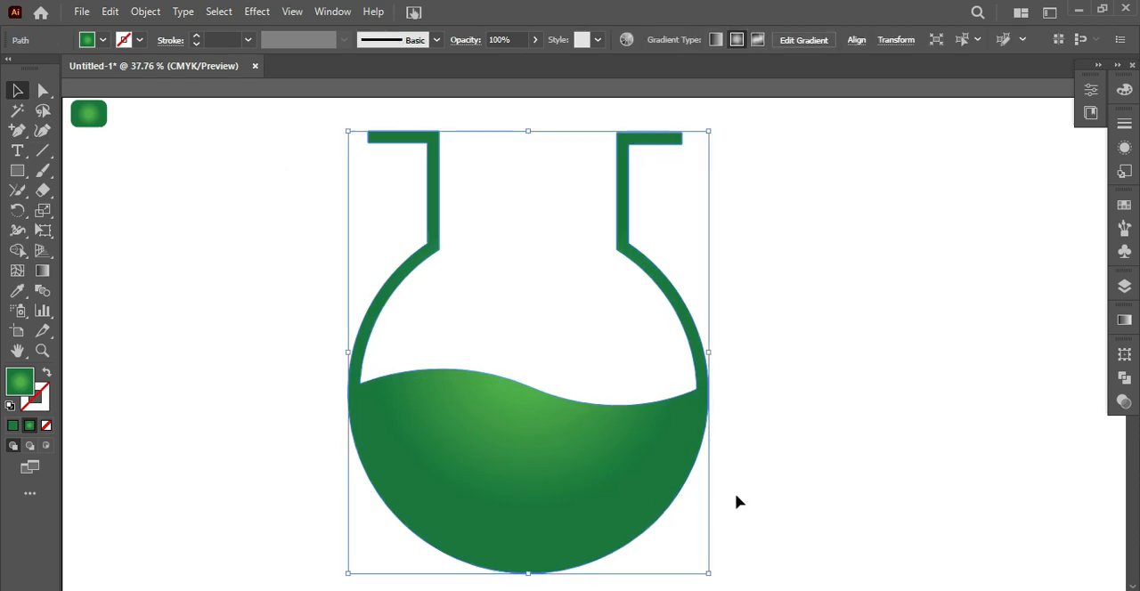
mouse_move(360, 335)
left_mouse_down()
mouse_move(396, 352)
mouse_move(349, 331)
left_mouse_up()
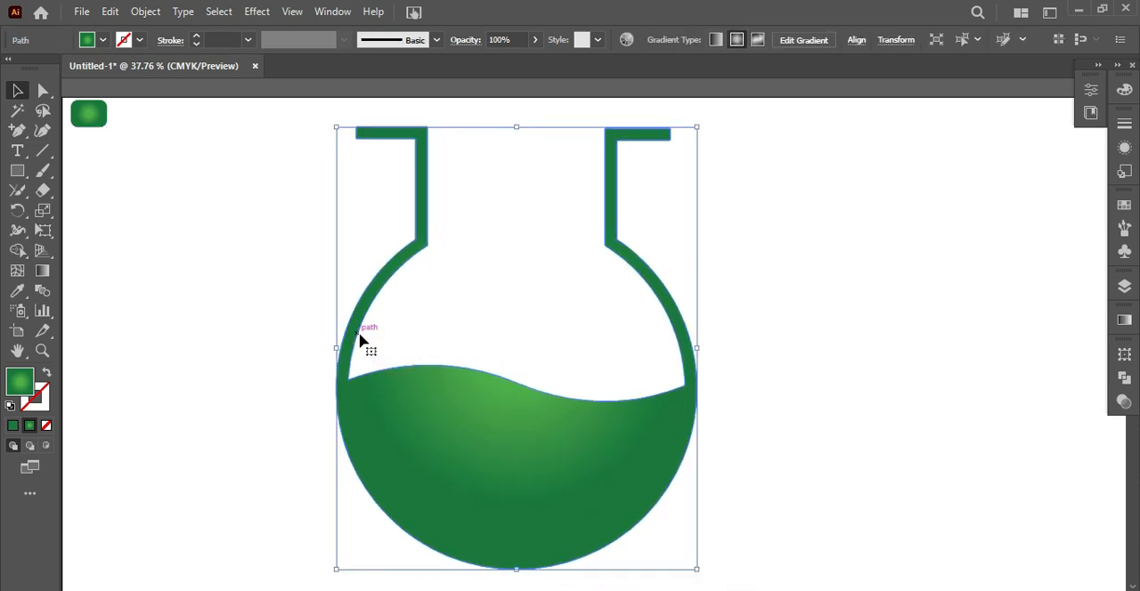
Offset the green flask's path by 10 pt
left_click(145, 11)
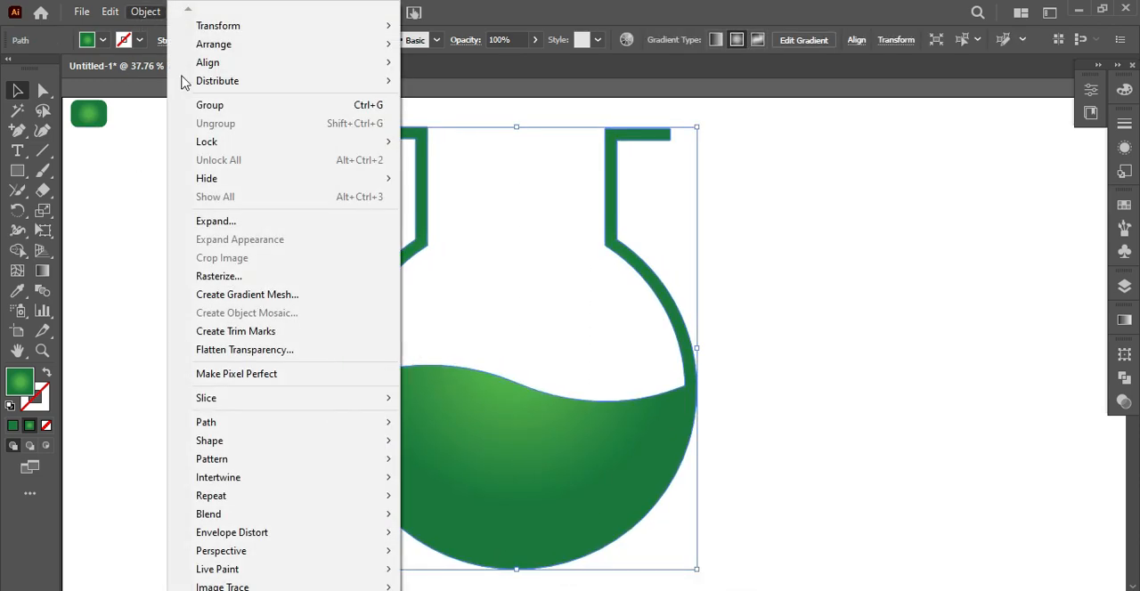
mouse_move(273, 423)
left_click(458, 479)
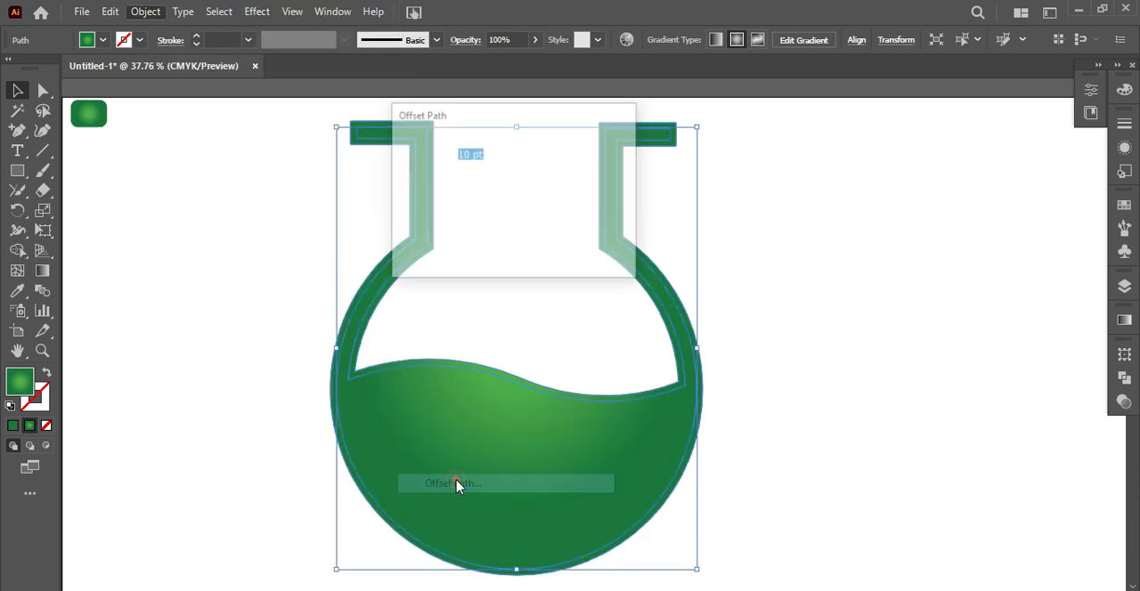
left_click(523, 245)
left_click(17, 251)
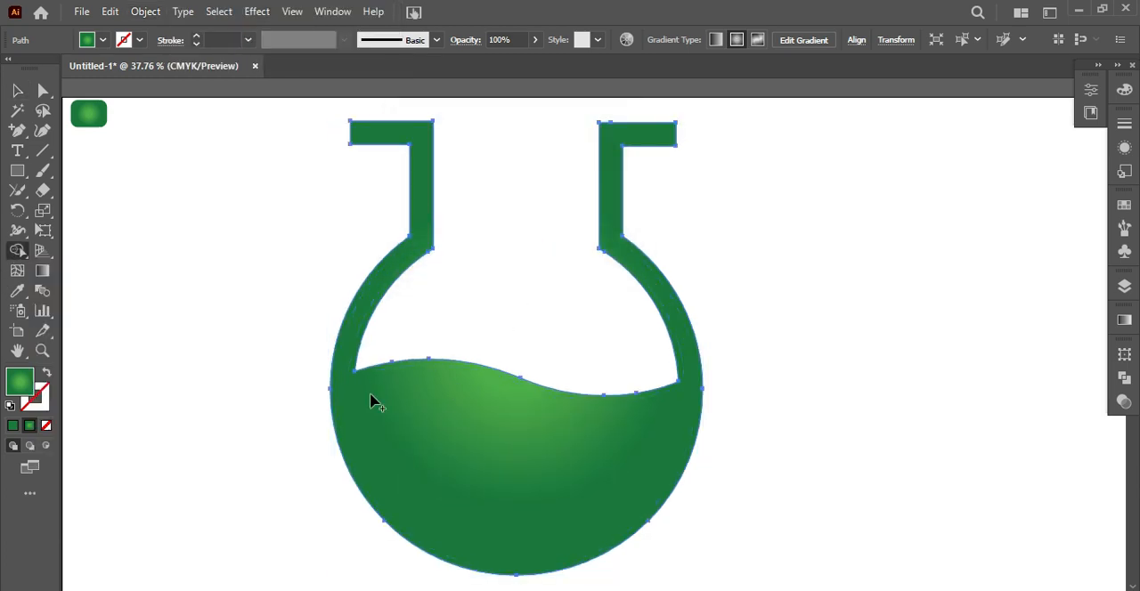
left_click_drag(346, 385, 344, 386)
key("v")
left_click(214, 288)
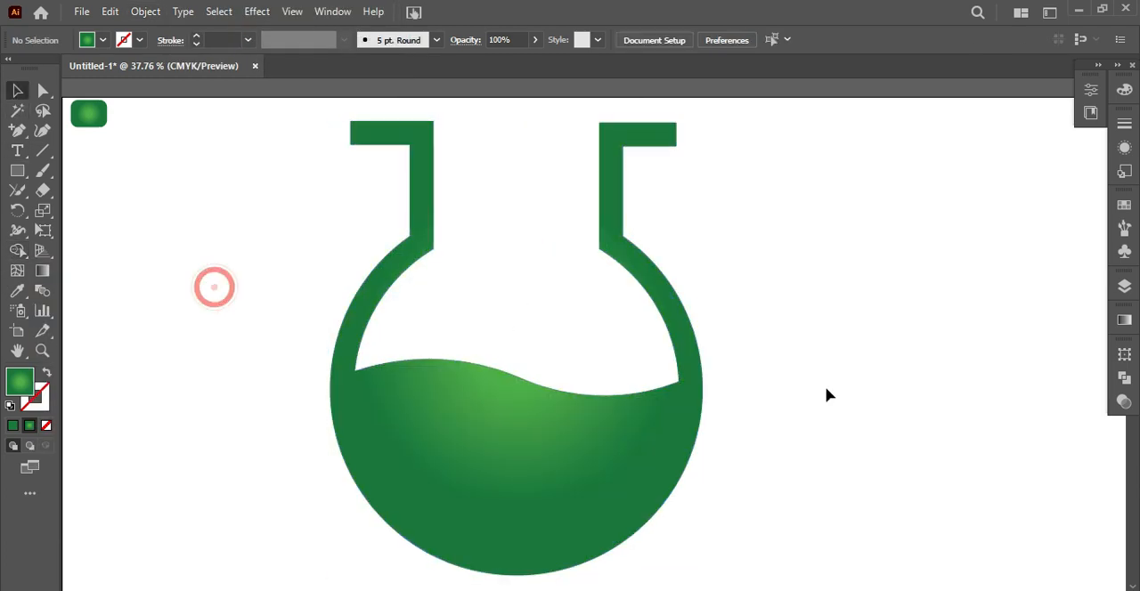
Select the flask together with its offset path and merge their overlapping regions with the Shape Builder tool
left_click(692, 372)
left_click_drag(211, 220, 786, 508)
left_click(17, 251)
left_click_drag(349, 391, 329, 378)
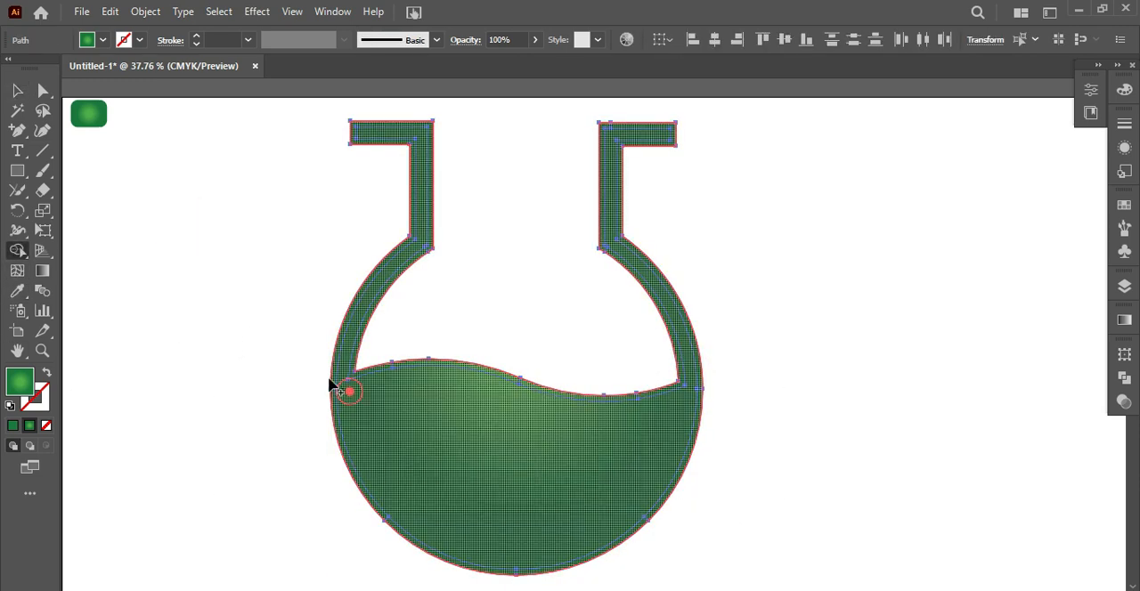
left_click_drag(669, 403, 695, 389)
left_click(17, 92)
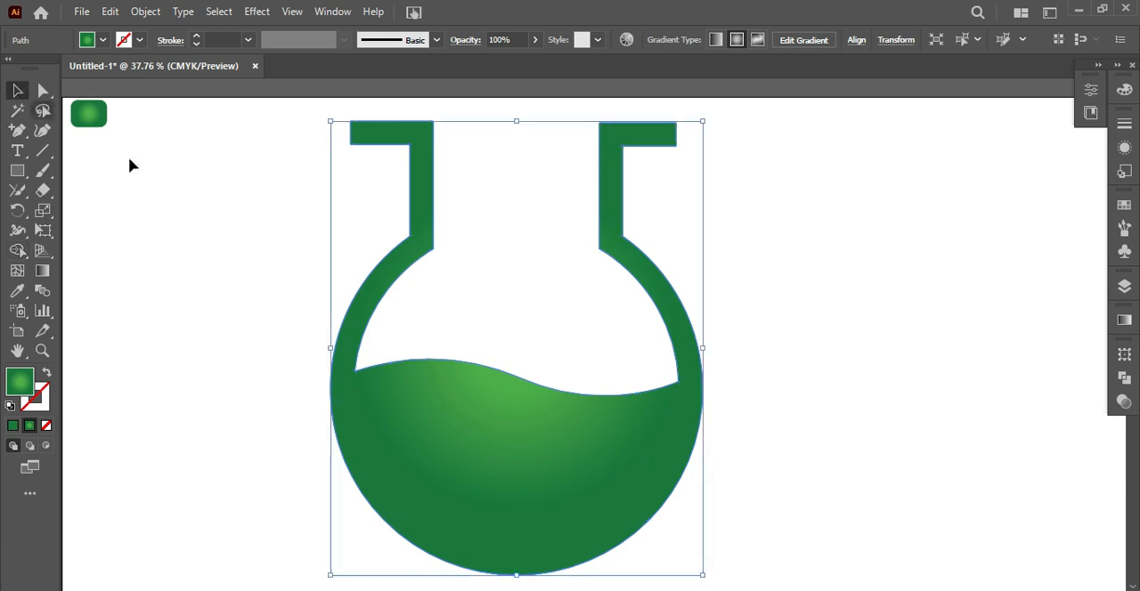
left_click(224, 233)
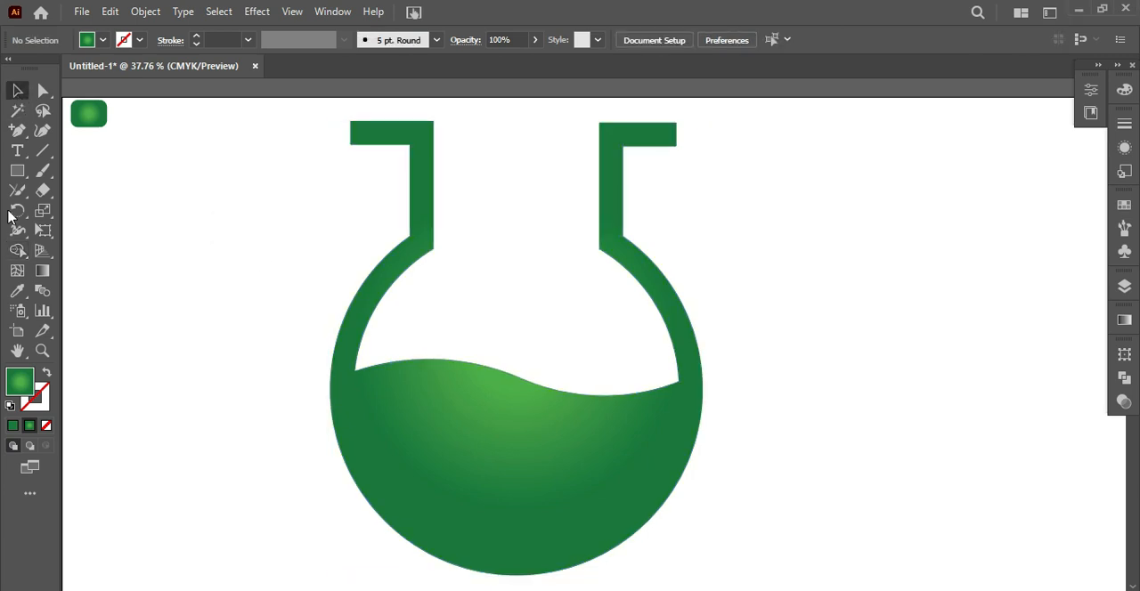
Redraw the flask's radial gradient so it runs from above the neck down to below the base
left_click(43, 271)
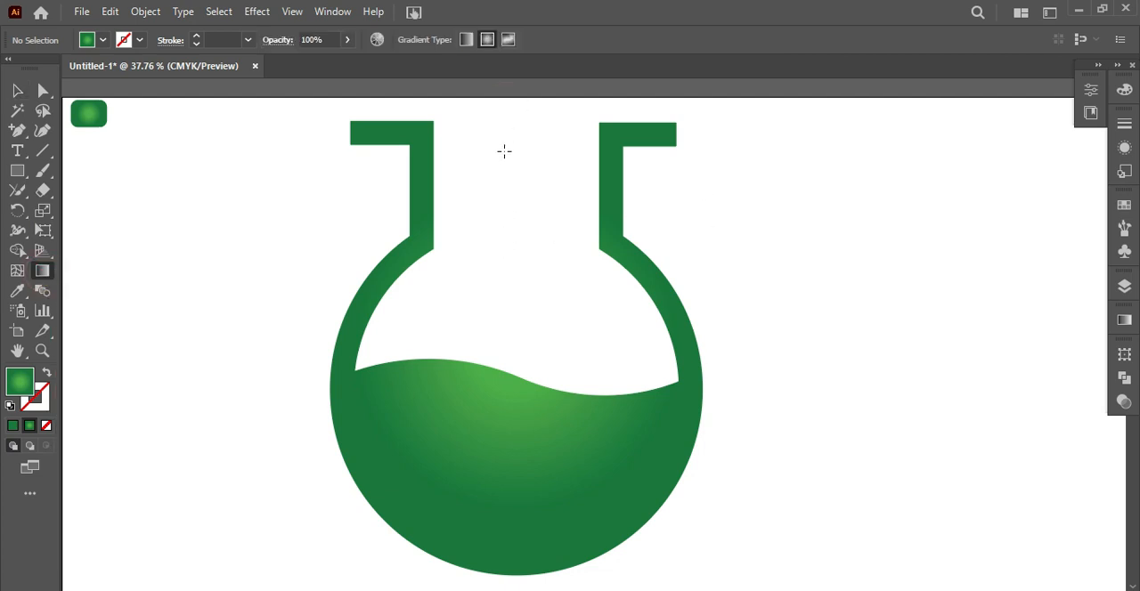
left_click(18, 92)
left_click_drag(279, 192, 374, 302)
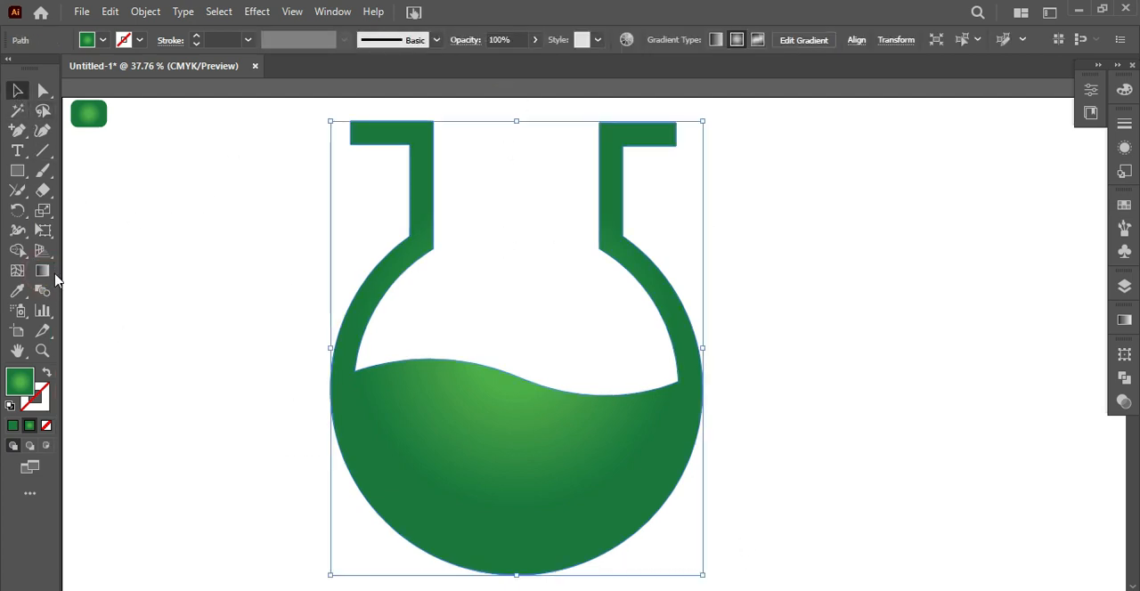
left_click(43, 272)
left_click_drag(496, 95, 587, 576)
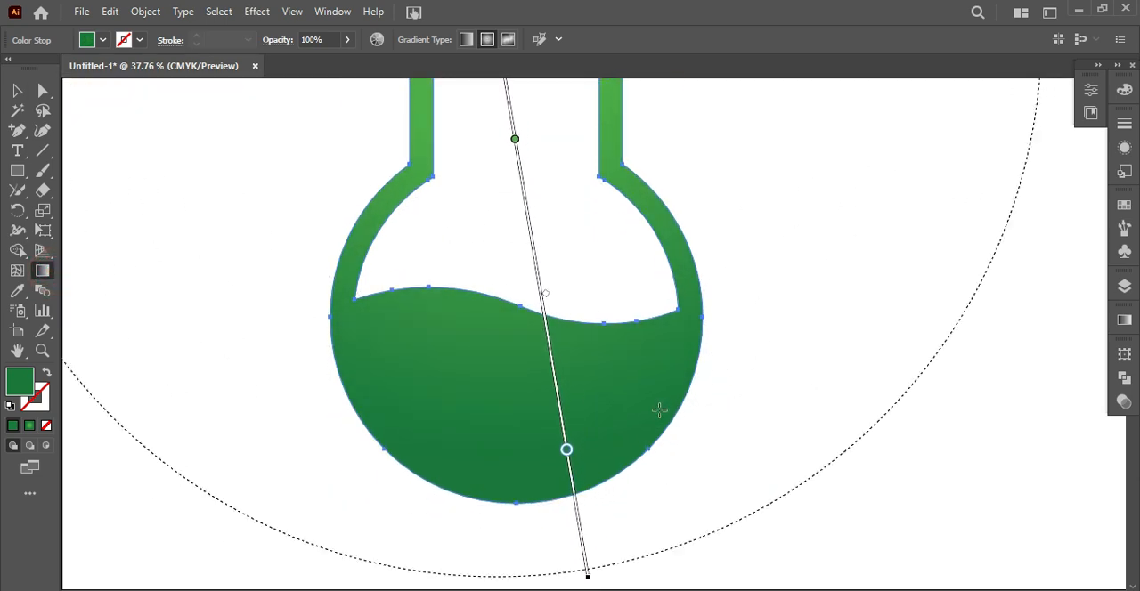
scroll(659, 410, "up", 2)
key("v")
left_click(252, 305)
Tilt the flask counter-clockwise, scale it down and move it slightly upward
left_click(395, 399)
left_click_drag(711, 574, 735, 411)
left_click(173, 260)
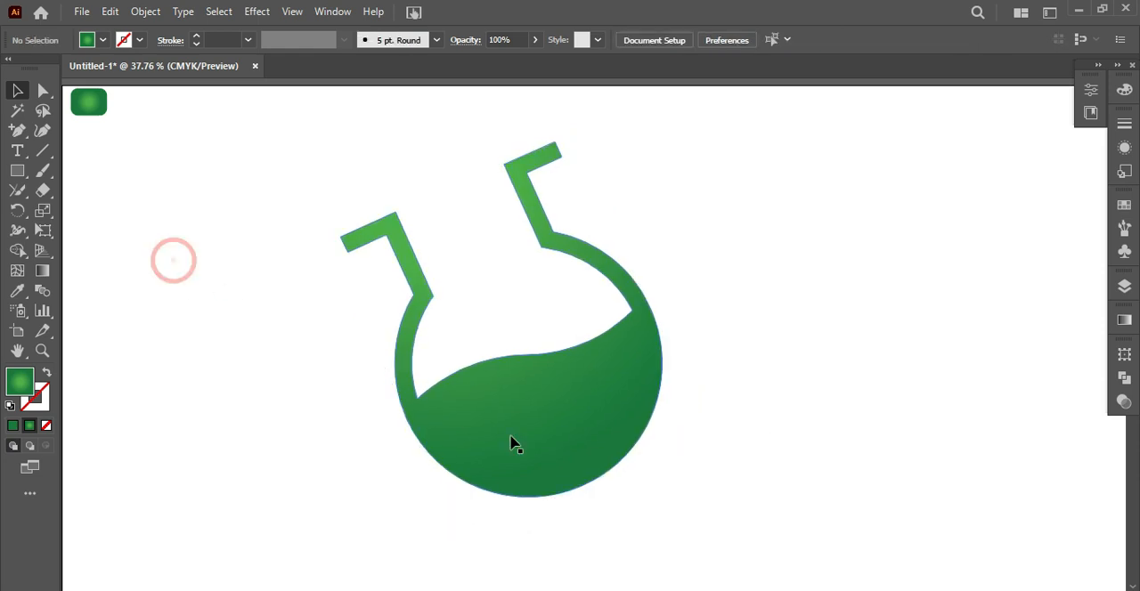
left_click_drag(445, 425, 441, 405)
Redraw the tilted flask's gradient diagonally from the neck to the lower-right edge and shift its light stop closer to the liquid
left_click(43, 274)
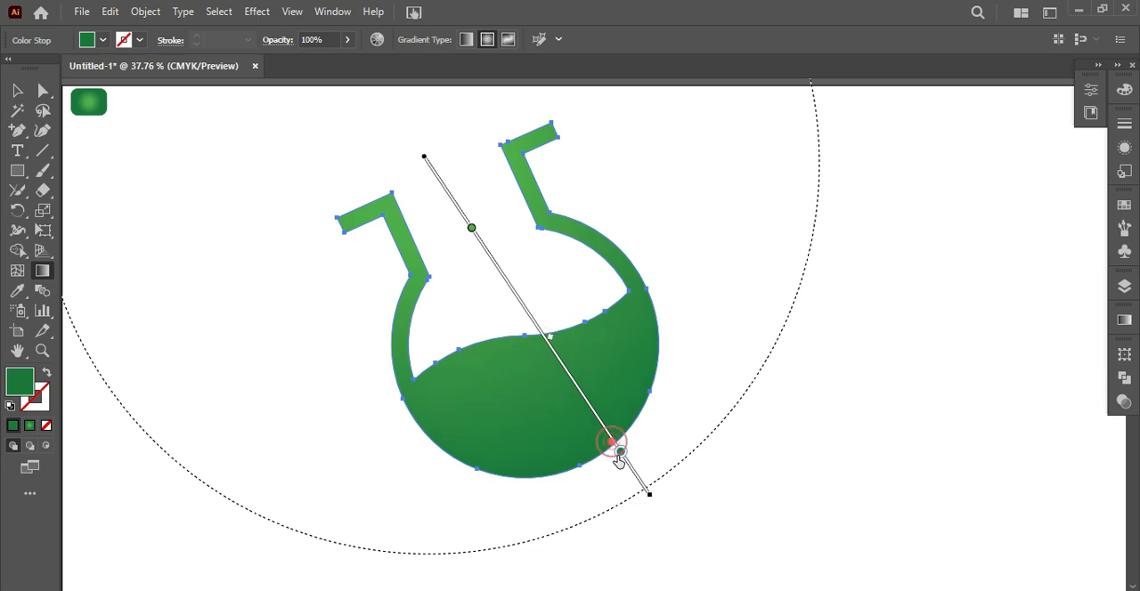
left_click_drag(474, 236, 501, 275)
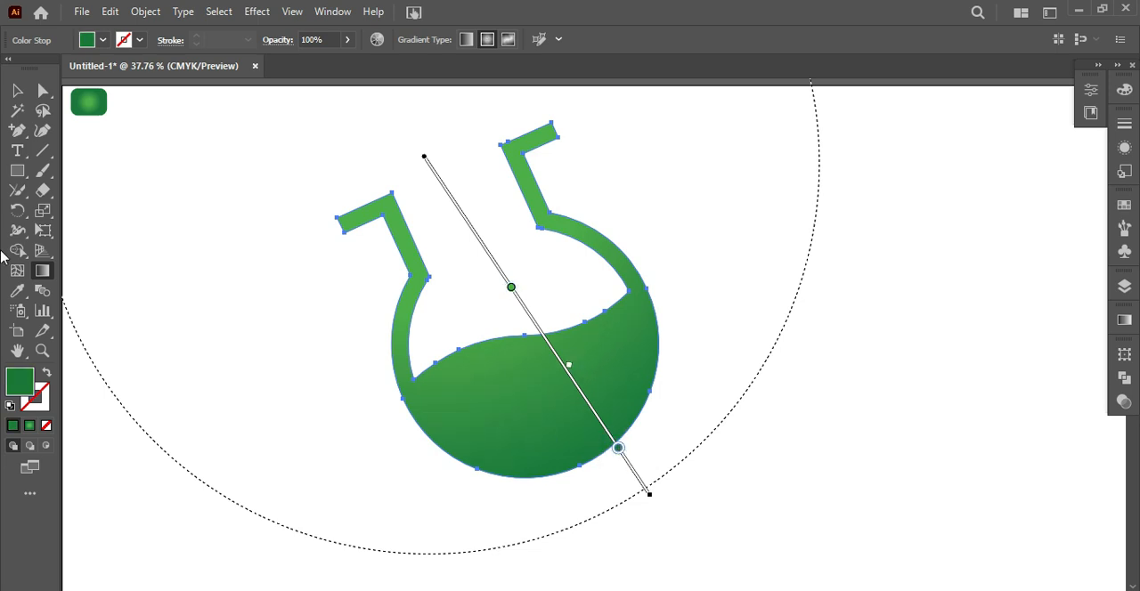
key("v")
left_click(879, 382)
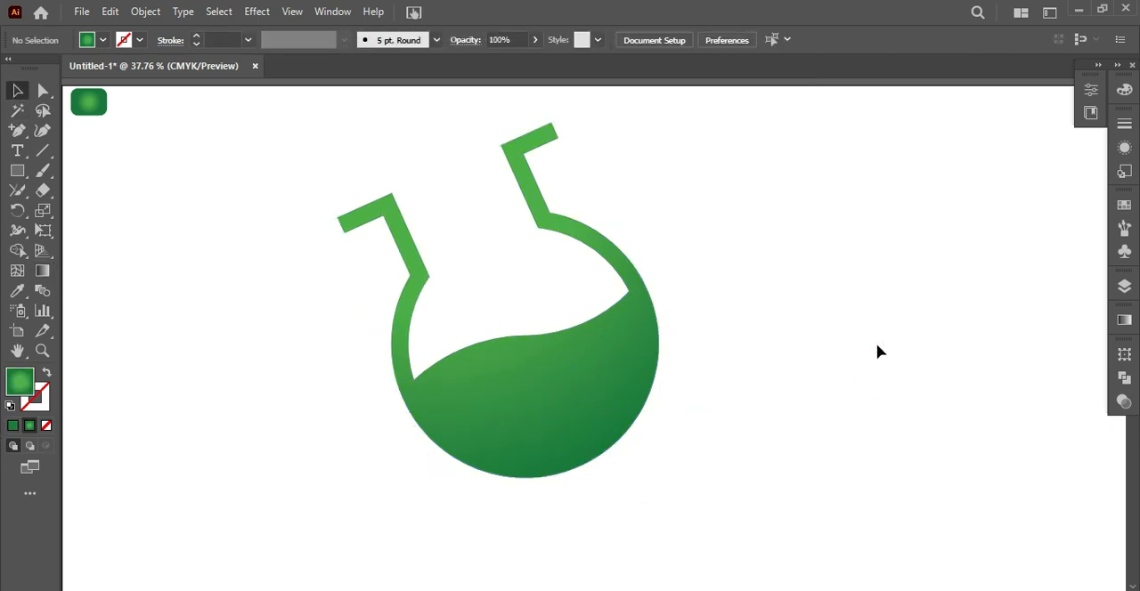
Draw small circles as bubbles inside the flask's liquid with the Ellipse tool and fill them white
left_click(496, 414)
left_click_drag(17, 170, 64, 219)
left_click(63, 216)
mouse_move(139, 317)
left_mouse_down()
mouse_move(166, 343)
mouse_move(465, 399)
mouse_move(613, 355)
mouse_move(553, 450)
mouse_move(532, 366)
mouse_move(499, 440)
mouse_move(529, 365)
mouse_move(538, 377)
mouse_move(484, 433)
mouse_move(596, 415)
left_mouse_up()
key("v")
left_click(103, 40)
left_click(34, 64)
left_click(237, 291)
Duplicate white bubbles to spread them across the flask's liquid
left_click_drag(473, 397, 568, 383)
left_click(552, 448)
left_click_drag(482, 433, 577, 349)
left_click(318, 358)
Copy two bubbles up into the flask's neck and give them the green gradient sampled from the small rounded swatch
left_click_drag(464, 398, 425, 185)
key("i")
left_click(89, 103)
left_click(16, 92)
left_click_drag(480, 432, 441, 246)
left_click(17, 290)
left_click(90, 102)
Copy two more bubbles into the empty space just above the liquid and apply the swatch's green gradient to them
left_click(17, 91)
left_click_drag(568, 382, 498, 271)
left_click(16, 289)
left_click(89, 102)
left_click(17, 90)
left_click_drag(600, 419, 549, 315)
left_click(17, 291)
left_click(89, 103)
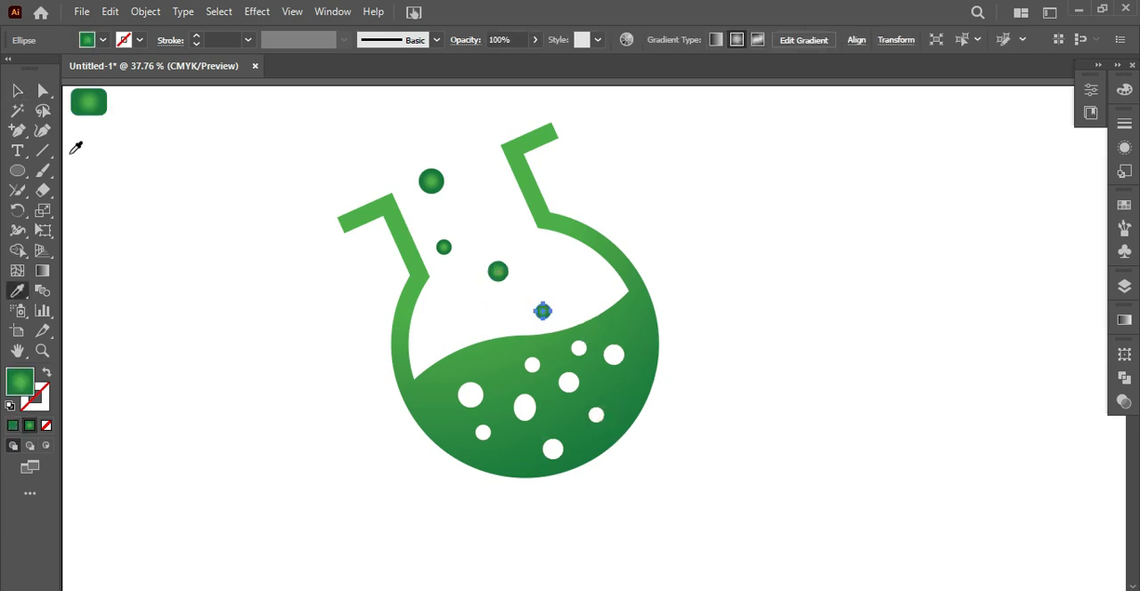
Select the green bubbles above the liquid and redraw their gradient with the Gradient tool
left_click(17, 91)
left_click(430, 182, "shift")
left_click(443, 247, "shift")
left_click(497, 272, "shift")
left_click(42, 271)
left_click_drag(458, 201, 489, 225)
left_click(16, 91)
left_click(215, 166)
Add two more copies of a green bubble above the liquid and scale the whole flask artwork down slightly
left_click_drag(494, 283, 471, 316)
left_click_drag(287, 148, 629, 446)
left_click(168, 187)
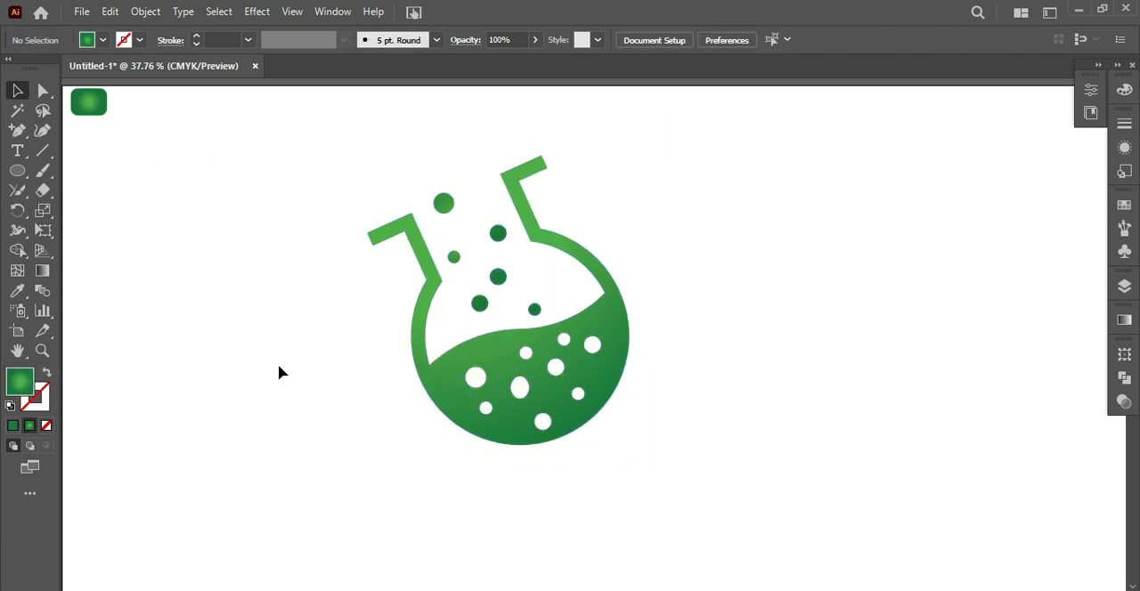
Delete the small rounded gradient swatch and add the two-line text "LABORATORY" / "LOGO DESIGN"
left_click(92, 114)
key("Delete")
key("t")
left_click(144, 285)
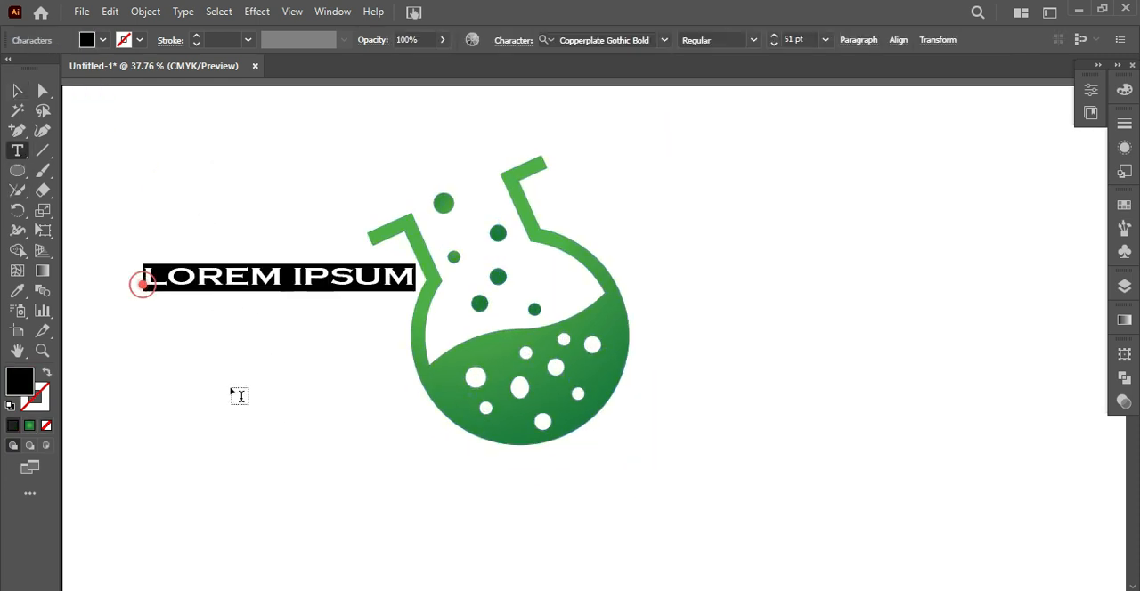
key("BackSpace")
type("LABORATORY")
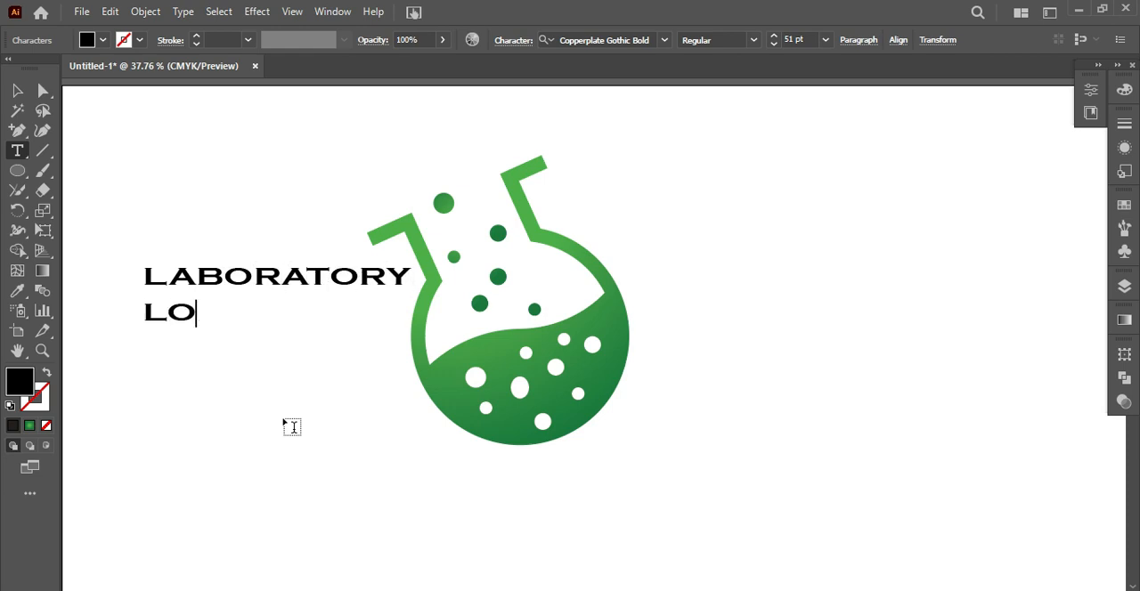
type(" DESIGN")
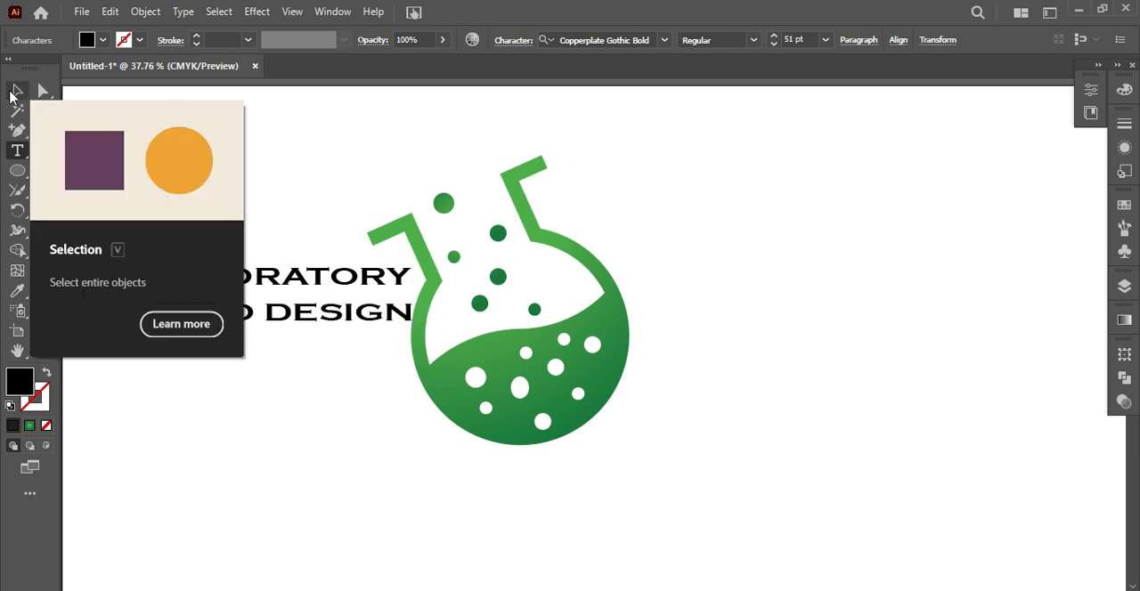
Set the LOGO DESIGN line to 43 pt and the LABORATORY line to 56 pt
key("shift+Left")
key("shift+Left")
key("shift+Left")
key("shift+Left")
key("shift+Left")
key("shift+Left")
key("shift+Left")
key("shift+Left")
key("shift+Left")
key("shift+Left")
key("shift+Left")
left_click(772, 44)
left_click_drag(403, 278, 147, 277)
left_click(773, 36)
Increase the tracking of the LOGO DESIGN line to 61
left_click_drag(370, 308, 145, 308)
left_click(512, 40)
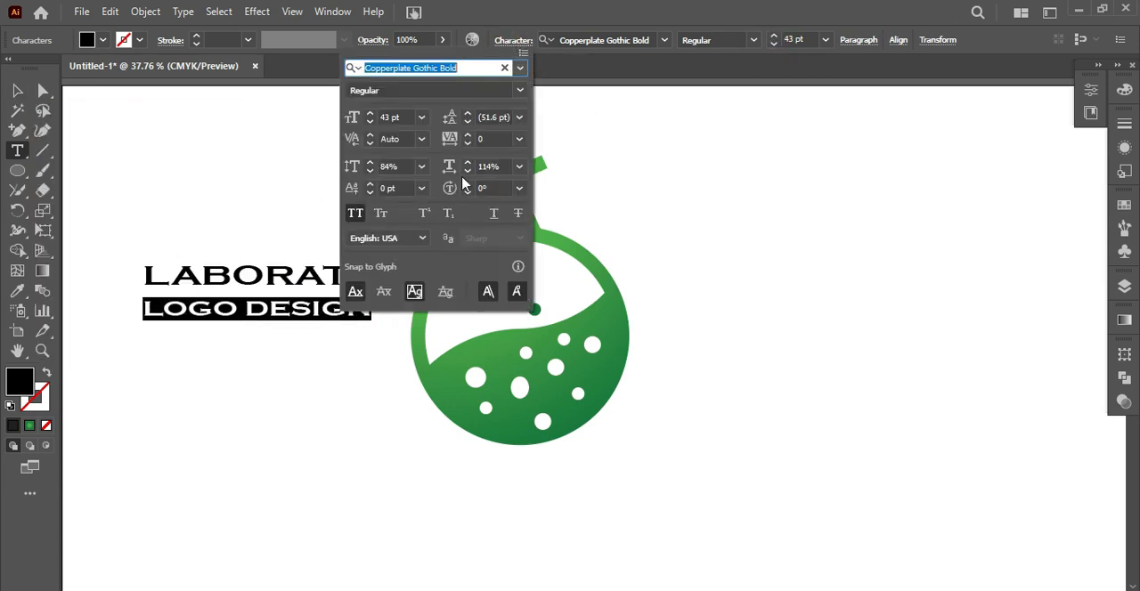
left_click(469, 135)
left_click(469, 136)
left_click(469, 136)
left_click(469, 136)
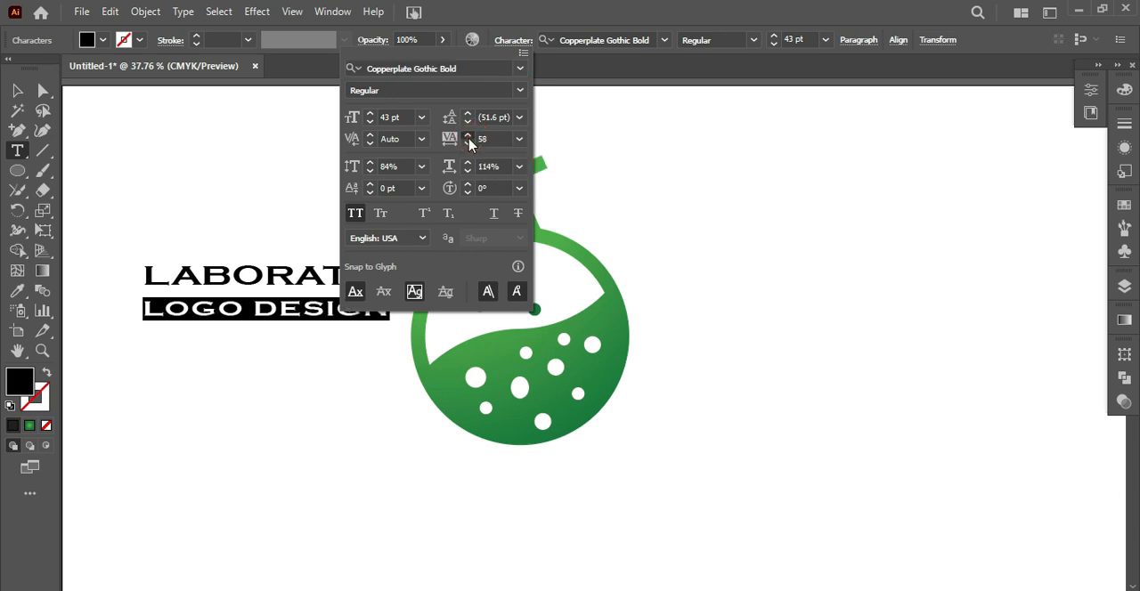
key("Escape")
Set the LABORATORY line to 54 pt and move the text block directly beneath the flask
left_click_drag(434, 277, 161, 272)
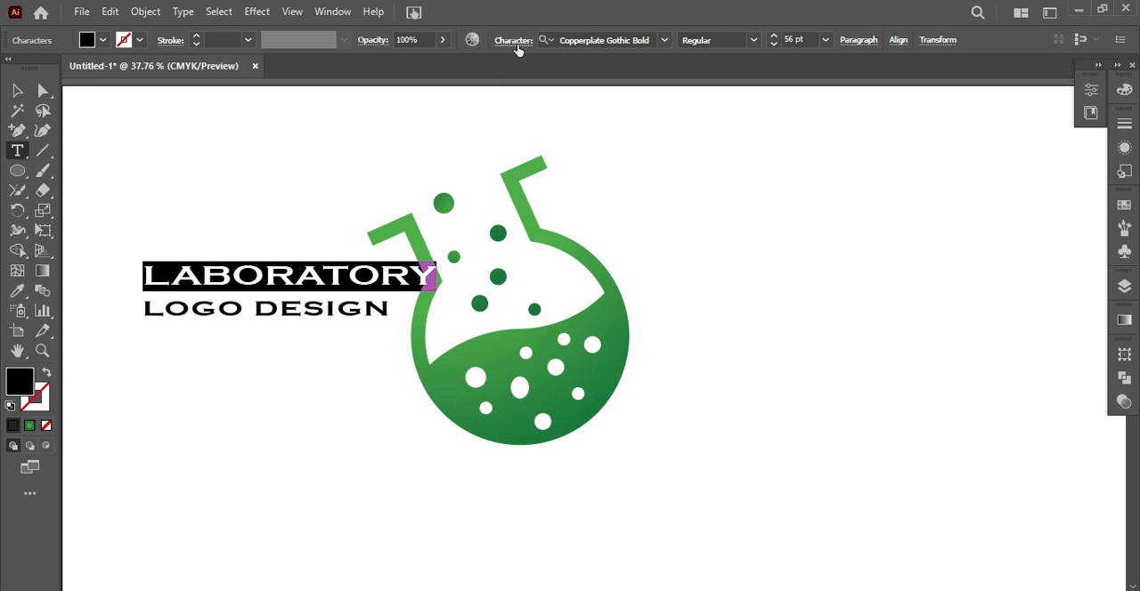
left_click(17, 290)
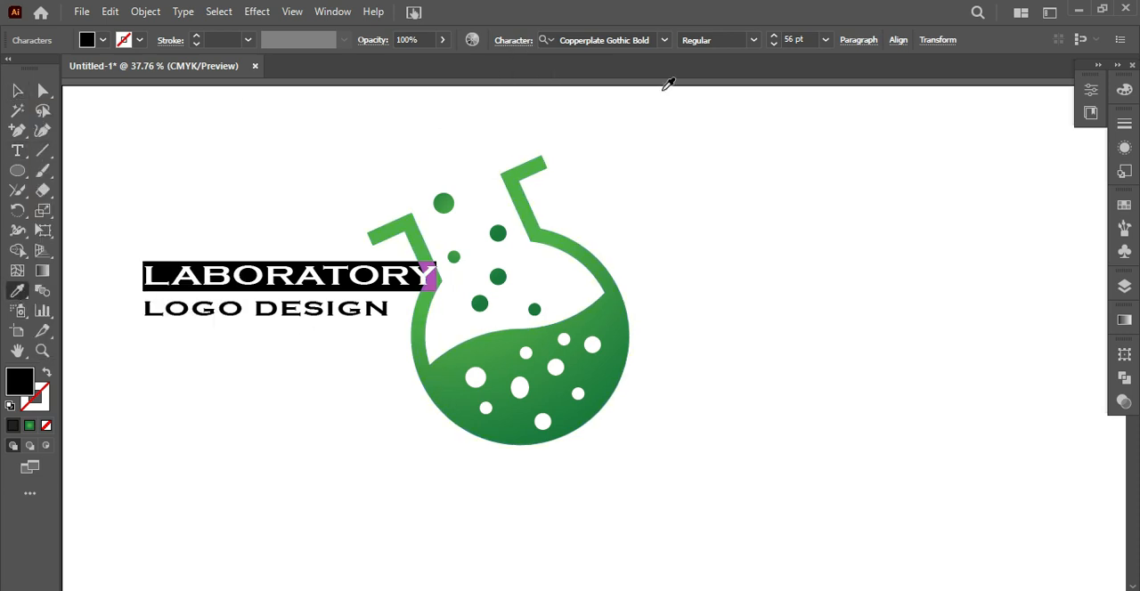
left_click(772, 44)
left_click(17, 90)
left_click(178, 170)
left_click_drag(269, 276, 528, 465)
Align the flask artwork with the text block so their left edges are flush
key("ctrl+a")
left_click(558, 39)
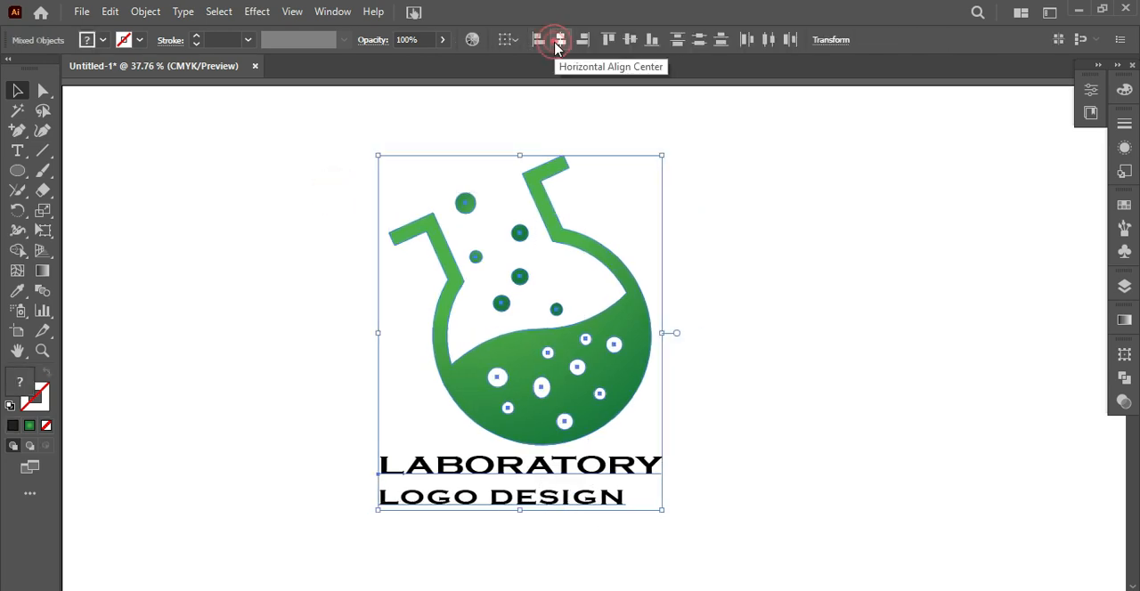
left_click(538, 39)
right_click(549, 473)
left_click(336, 441)
left_click(336, 442)
Set the LOGO DESIGN line's tracking to 100 and widen it further until the line nearly matches LABORATORY's width
left_click(501, 500)
key("t")
triple_click(625, 499)
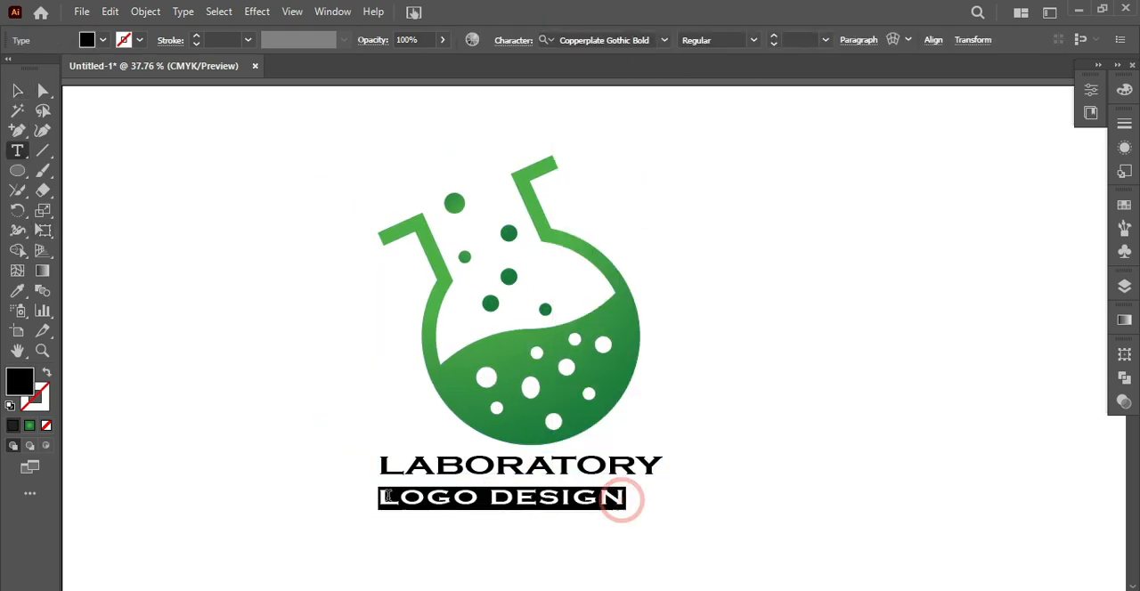
left_click(515, 41)
left_click(519, 140)
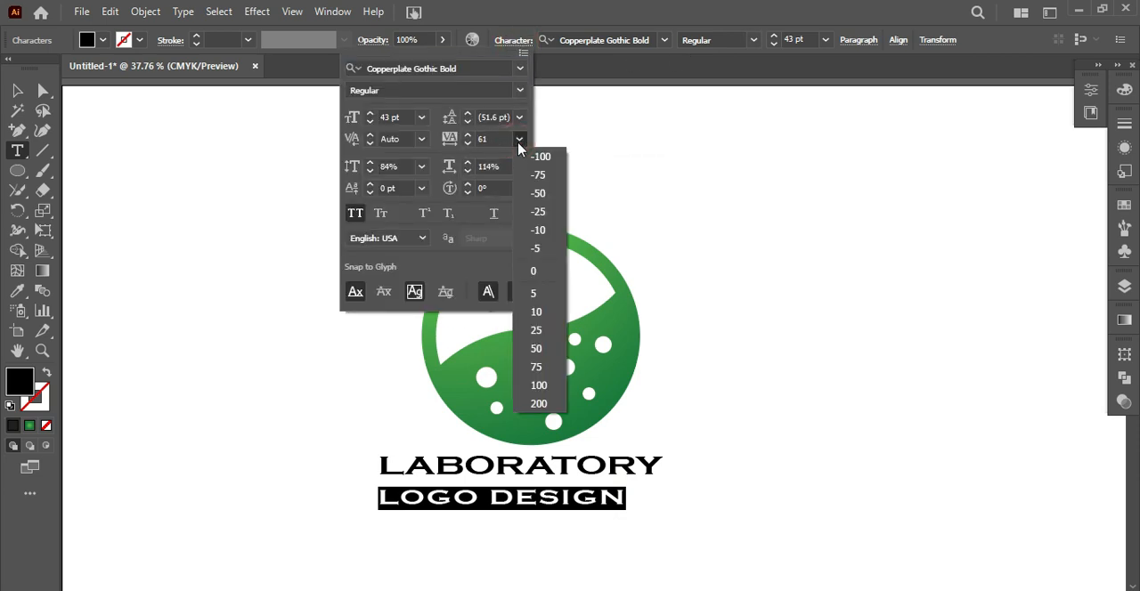
left_click(541, 387)
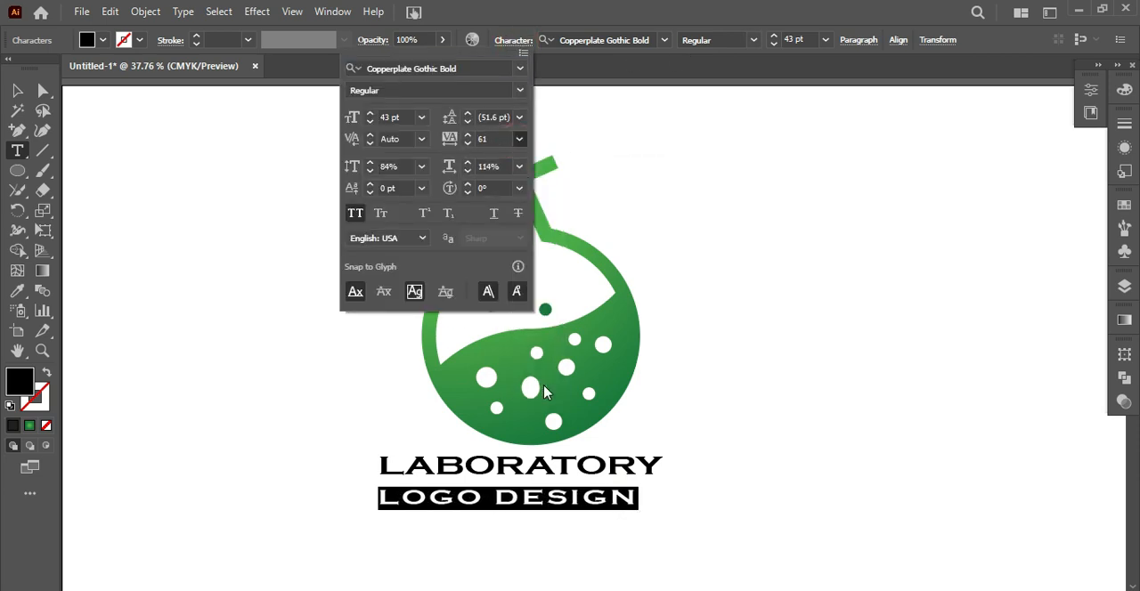
left_click(468, 136)
left_click(469, 135)
left_click(469, 135)
left_click(469, 135)
left_click_drag(659, 466, 378, 465)
left_click(17, 90)
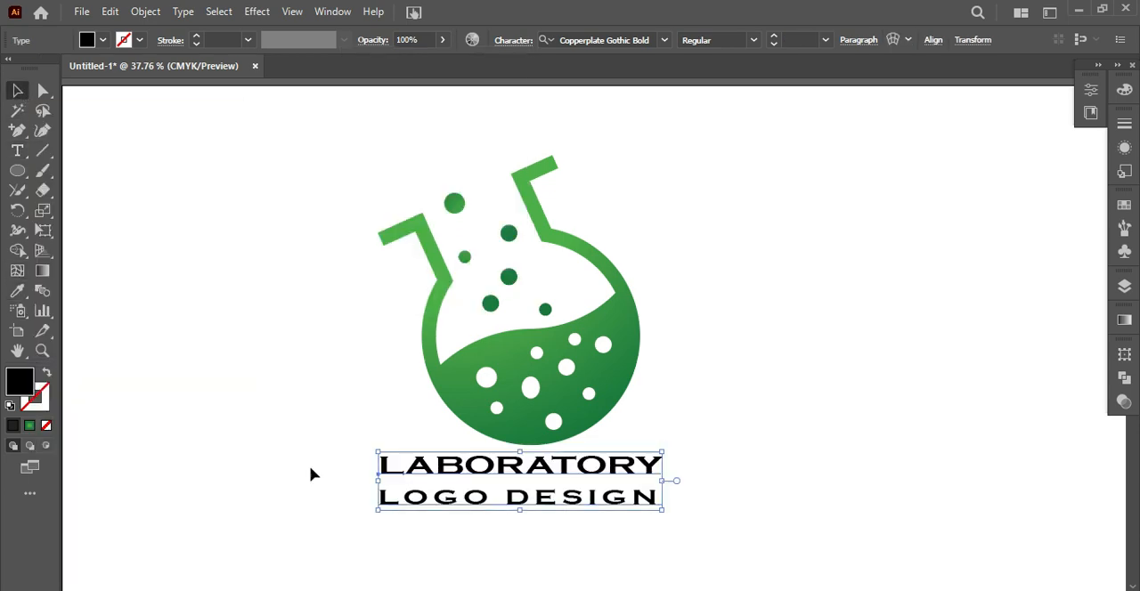
left_click(110, 11)
mouse_move(145, 11)
left_click(224, 221)
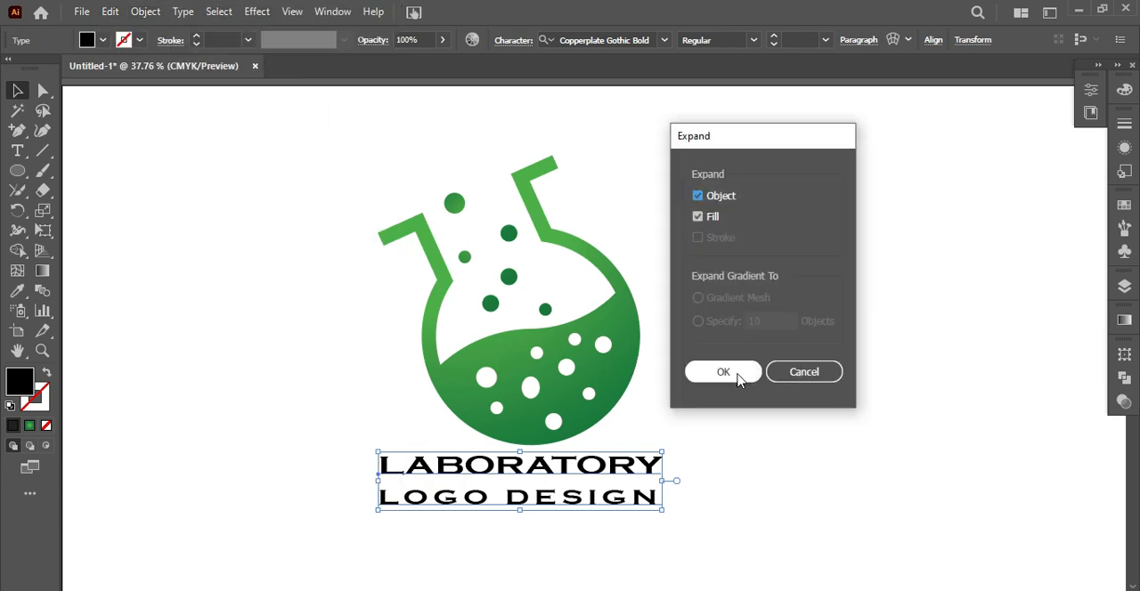
left_click(799, 375)
left_click(18, 154)
left_click_drag(659, 465, 377, 466)
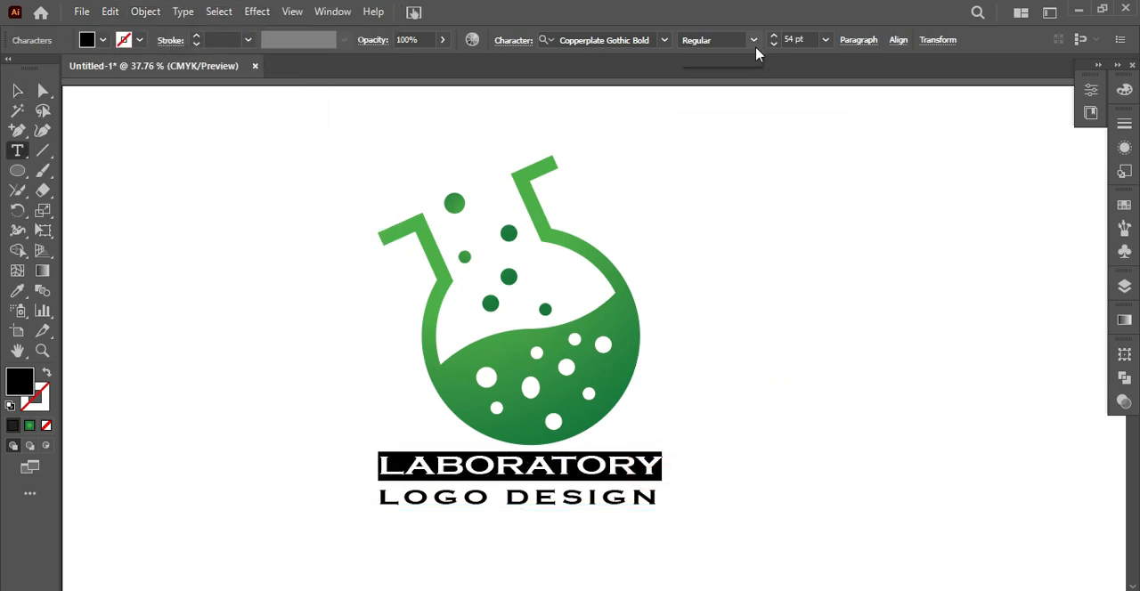
Expand the text block into outlines with Object and Fill enabled, and ungroup the resulting letters
left_click(17, 90)
left_click(145, 13)
left_click(226, 221)
left_click(724, 372)
left_click(749, 391)
right_click(460, 467)
left_click(542, 294)
Group the letters of LABORATORY and LOGO DESIGN as separate lines and nudge LOGO DESIGN slightly upward
left_click_drag(357, 452, 660, 469)
key("ctrl+g")
left_click_drag(361, 501, 657, 509)
key("ctrl+g")
key("Up")
key("Up")
key("Up")
key("Up")
key("Up")
left_click(444, 520)
Apply the flask's green gradient to LABORATORY and redraw it diagonally across the word, light to dark
left_click(410, 472)
left_click(18, 291)
left_click(468, 385)
left_click(18, 91)
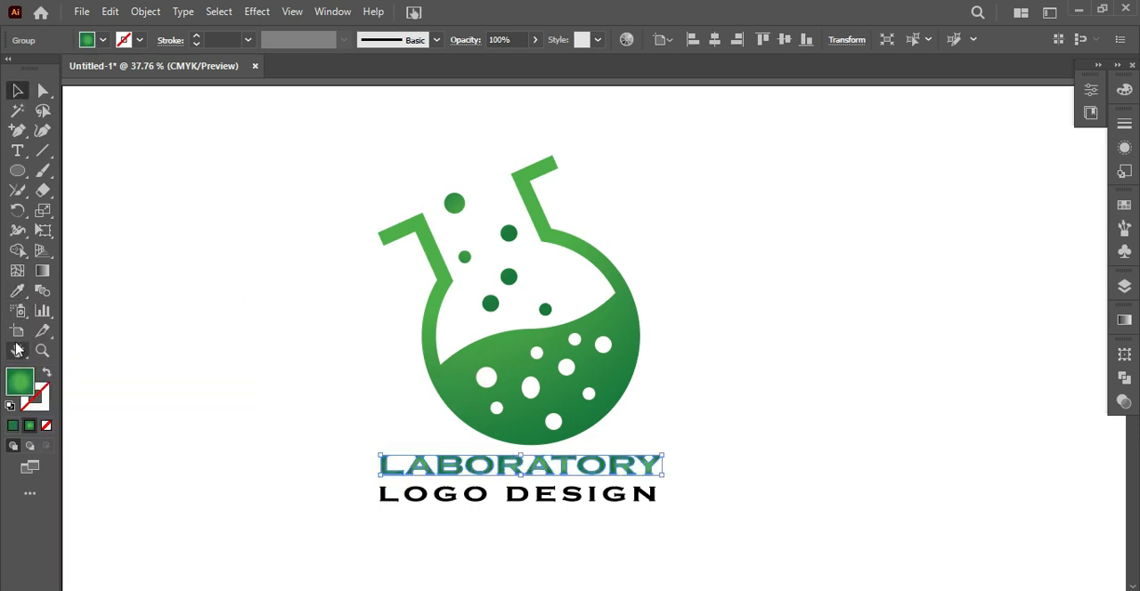
left_click(42, 270)
left_click_drag(354, 378, 671, 566)
left_click(114, 132)
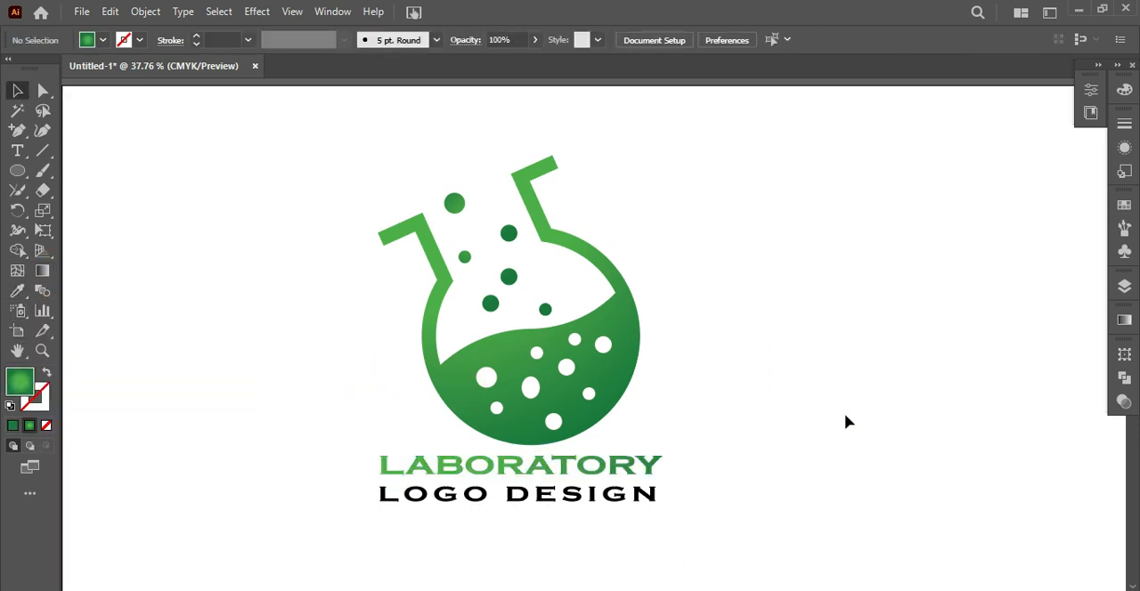
Select the whole logo, including the flask, bubbles and both text lines
left_click_drag(219, 182, 694, 534)
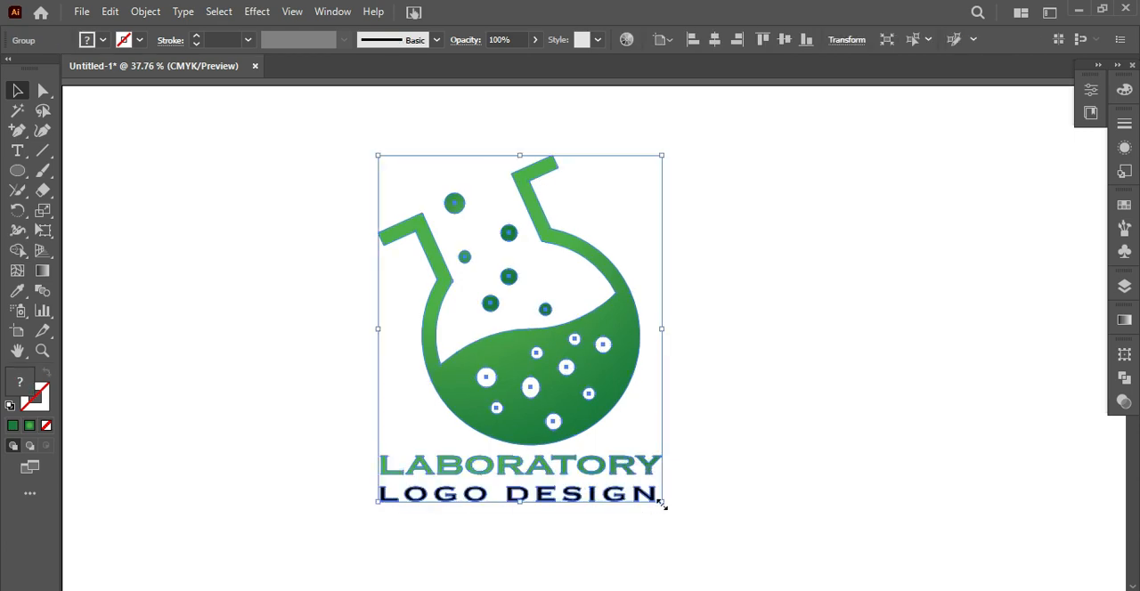